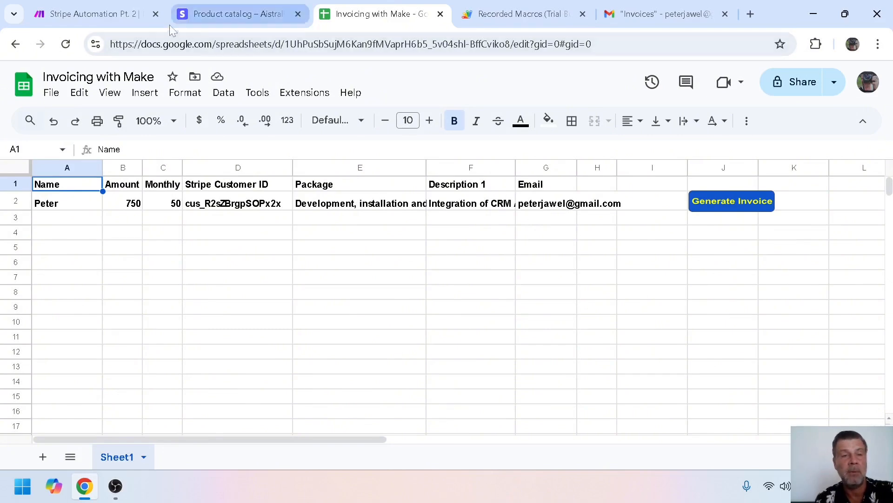
# Switch to the Make scenario and review the custom webhook module's settings, keeping the existing gateway webhook
pyautogui.click(112, 17)
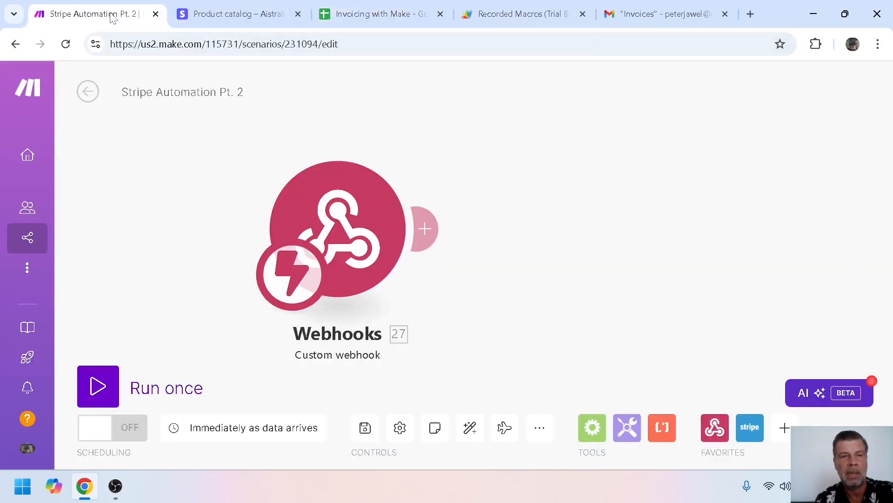
pyautogui.click(346, 225)
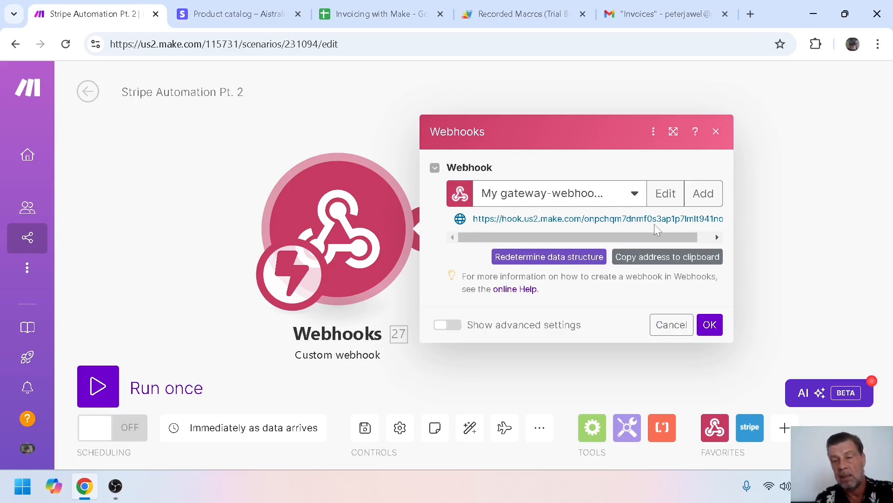
pyautogui.click(711, 327)
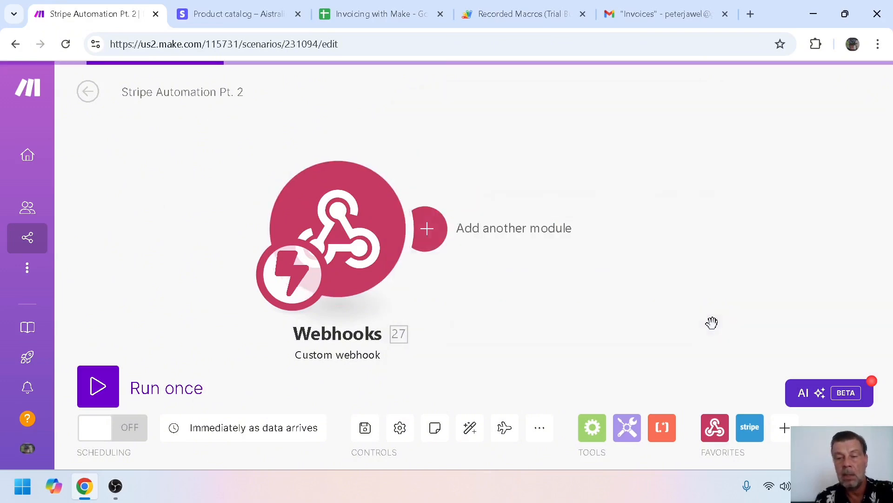
# Run the webhook scenario once and trigger it with Generate Invoice in the Invoicing with Make spreadsheet
pyautogui.click(101, 385)
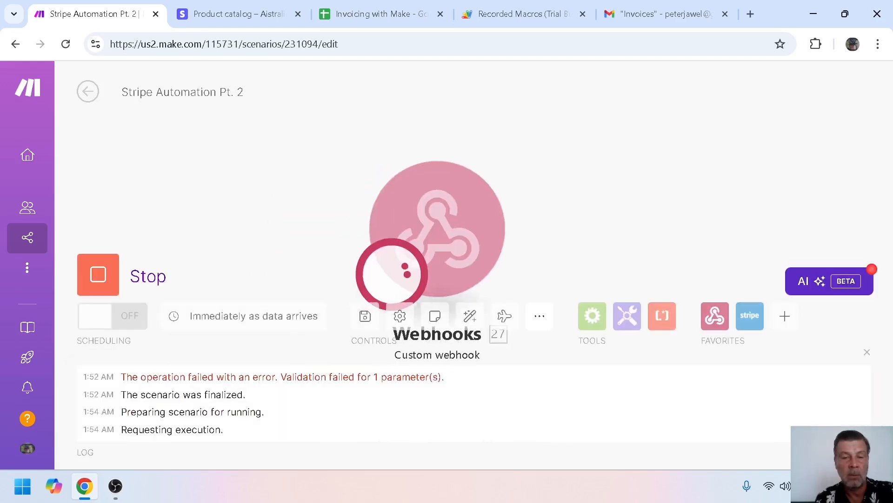
pyautogui.click(379, 14)
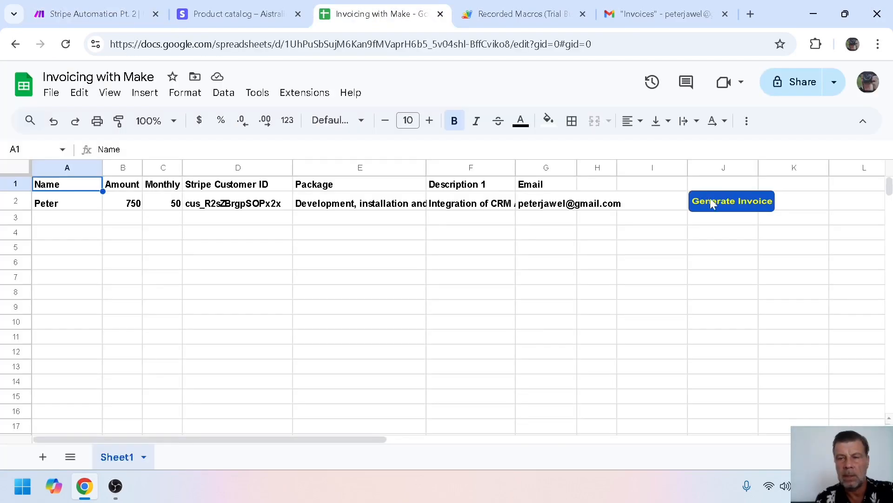
pyautogui.click(712, 204)
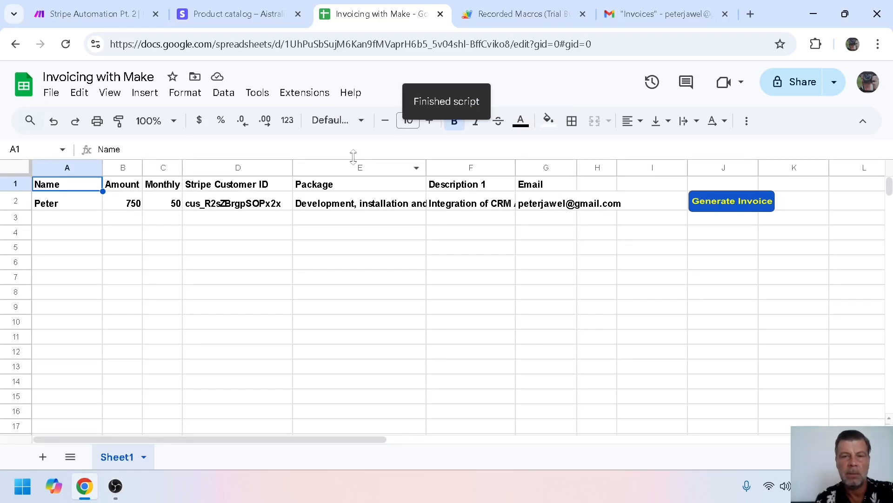
# Return to Make, inspect the output bundle received by the webhook, and close the run log
pyautogui.click(93, 14)
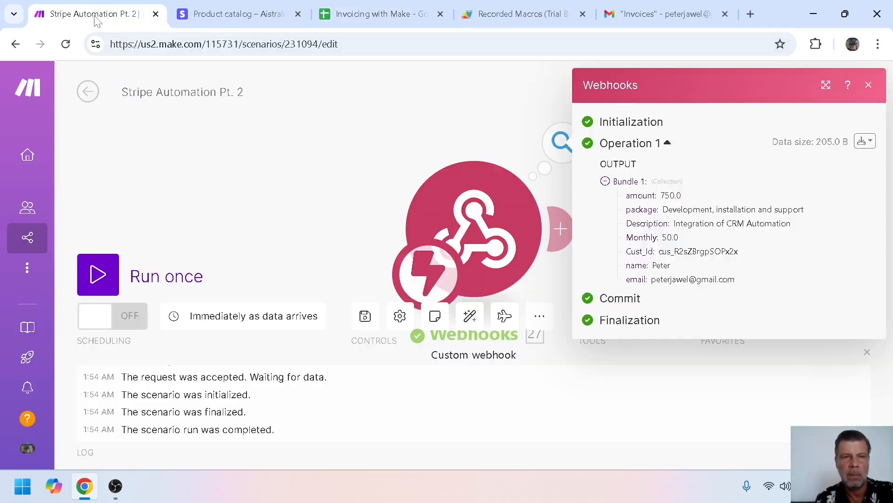
pyautogui.click(868, 84)
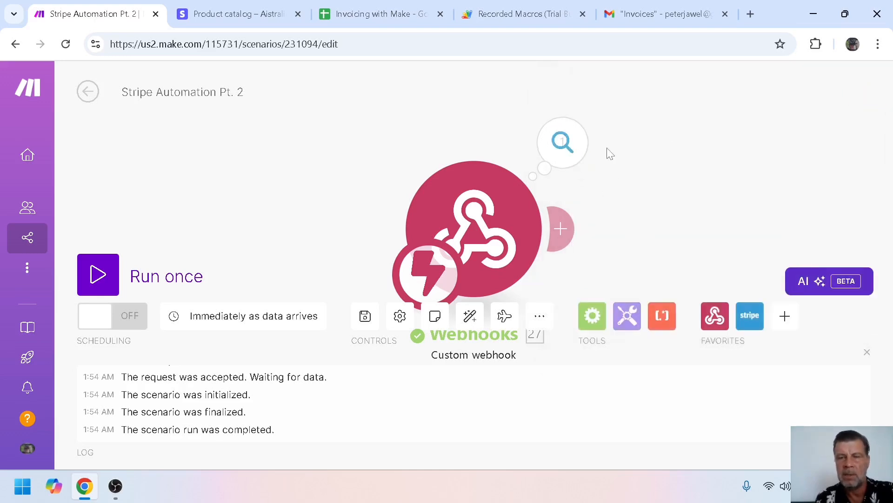
pyautogui.click(564, 148)
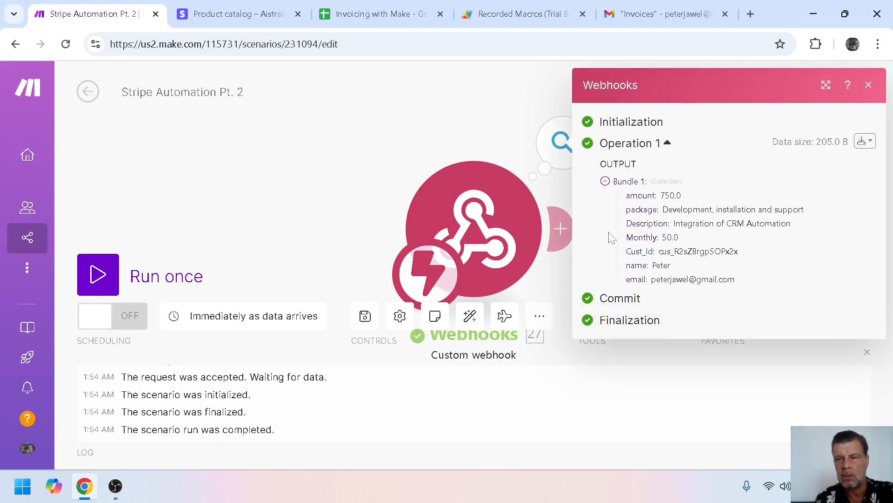
pyautogui.click(398, 132)
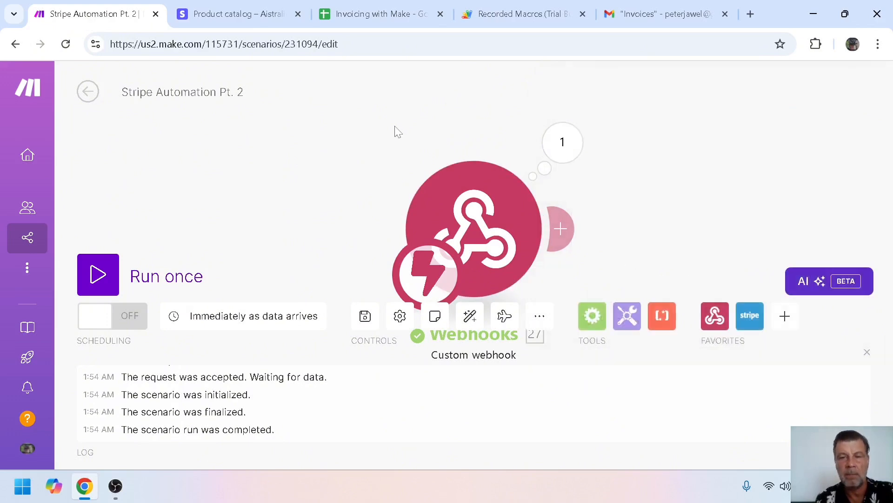
pyautogui.click(867, 353)
# Add a Stripe Create an Invoice Item module after the custom webhook
pyautogui.click(565, 228)
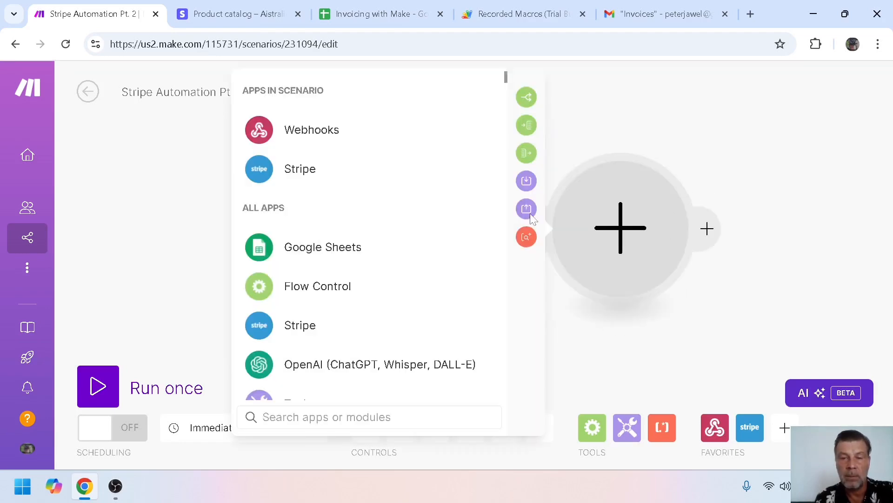
pyautogui.click(289, 172)
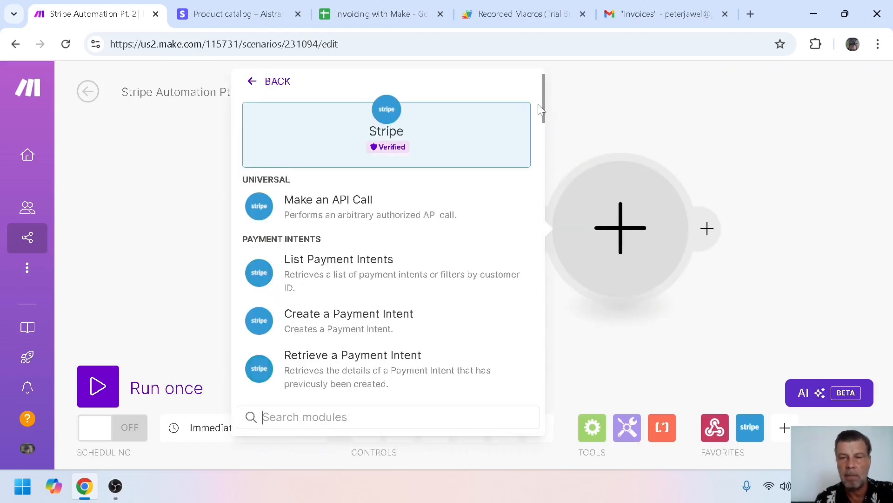
pyautogui.moveTo(546, 103); pyautogui.dragTo(540, 357)
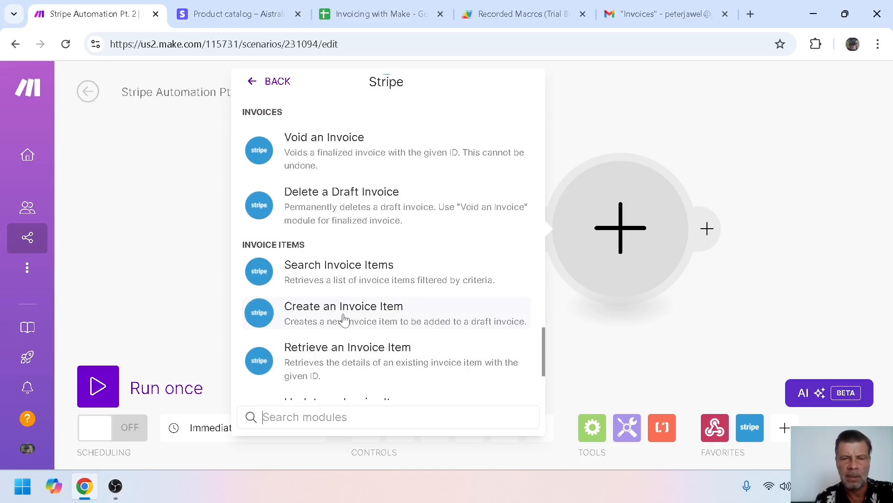
pyautogui.click(344, 320)
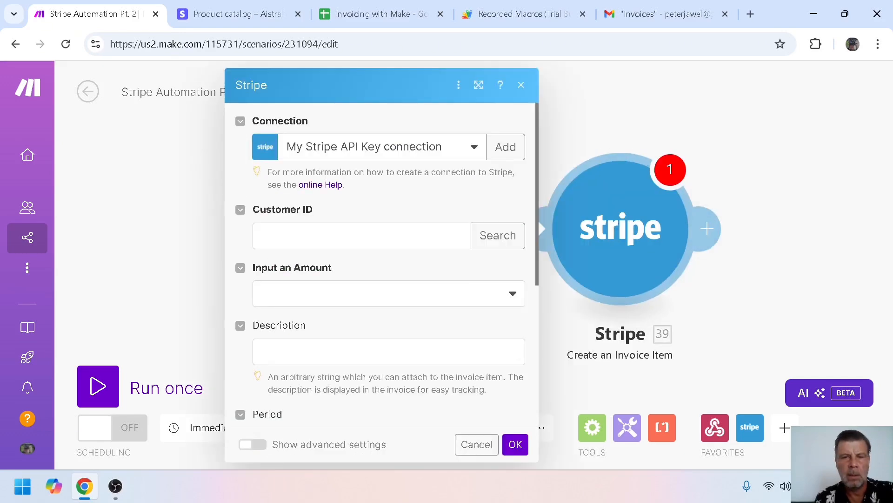
# Map the webhook's Cust_Id to the invoice item's Customer ID and show the Input an Amount choices
pyautogui.click(361, 236)
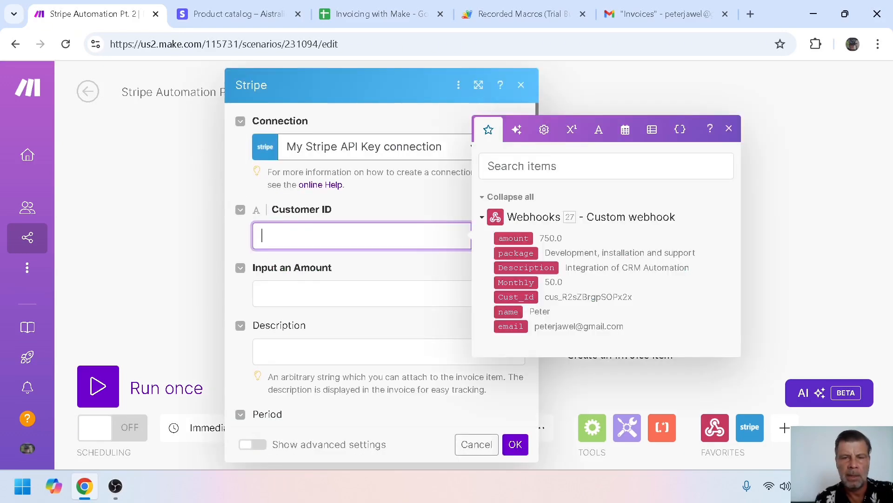
pyautogui.click(517, 296)
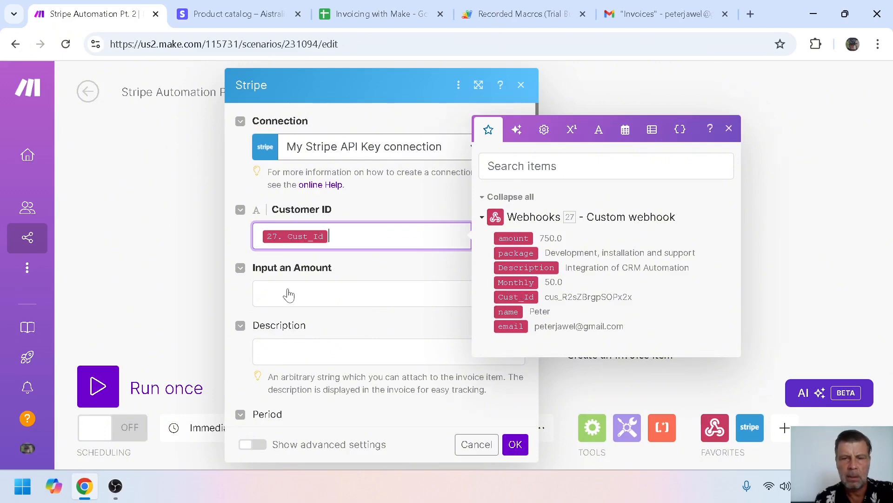
pyautogui.click(288, 295)
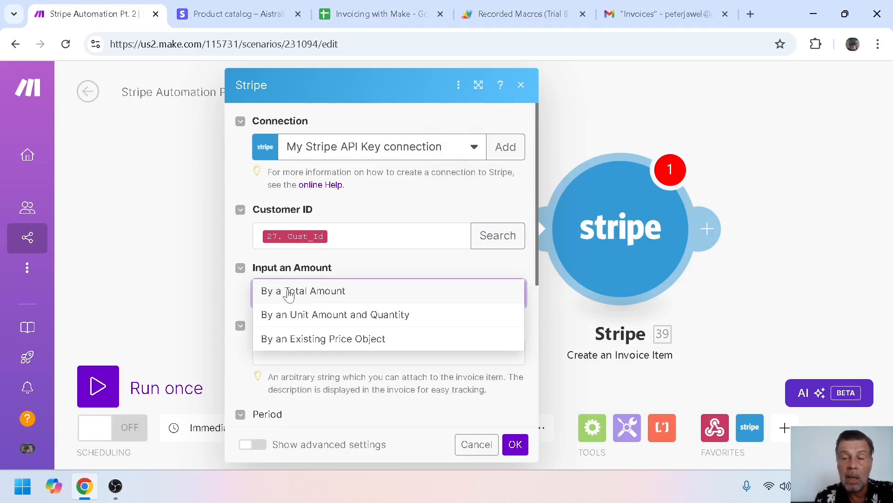
# Switch to the Stripe dashboard and copy the price ID of the Chatbot Monthly product's monthly price from the product catalog
pyautogui.click(223, 14)
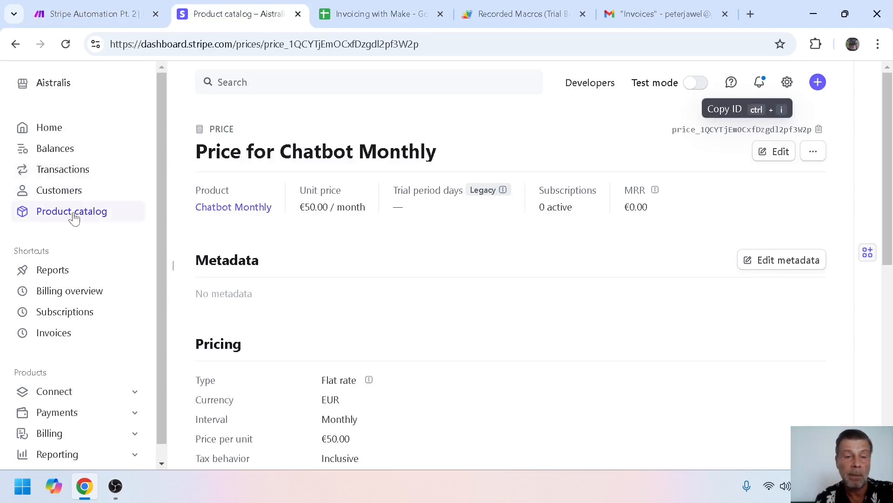
pyautogui.click(74, 216)
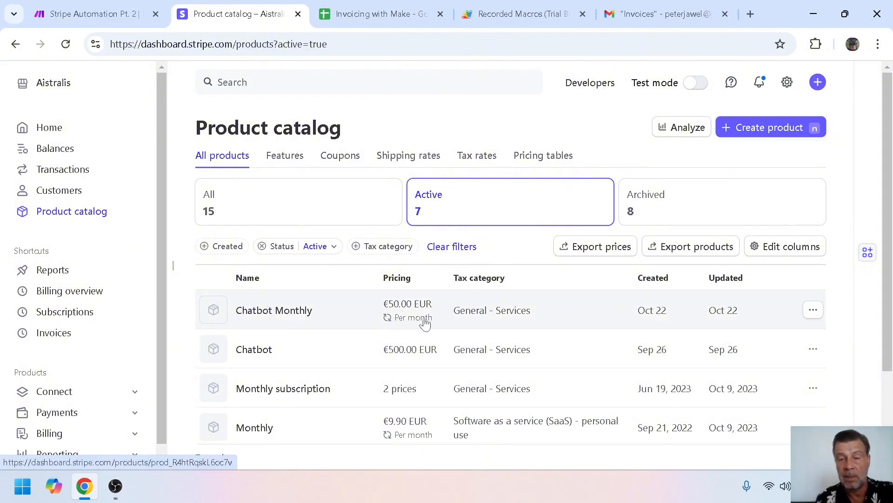
pyautogui.click(299, 314)
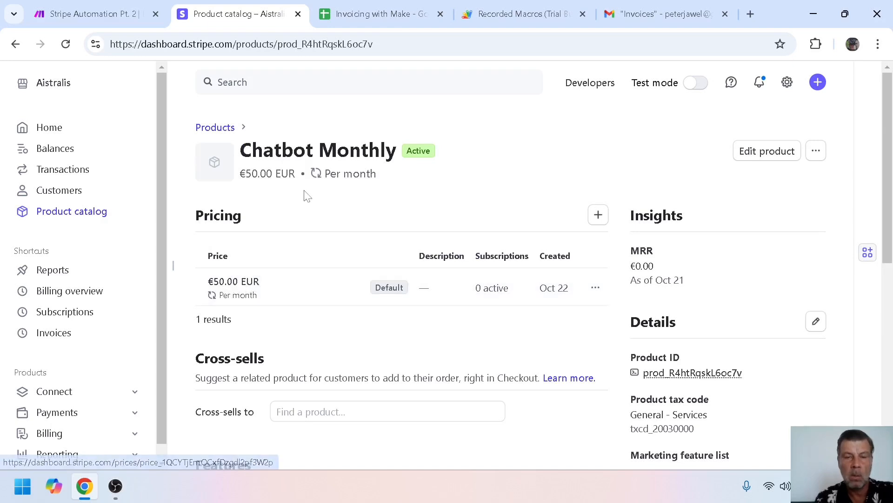
pyautogui.click(240, 287)
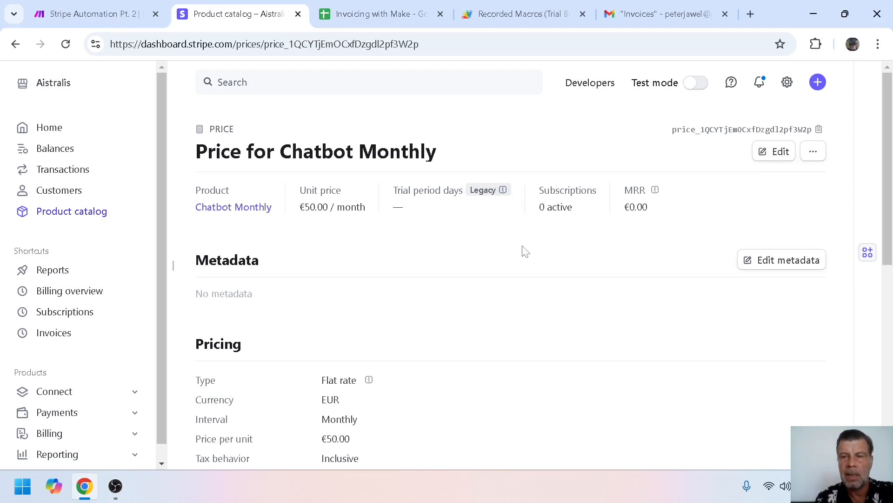
pyautogui.click(728, 135)
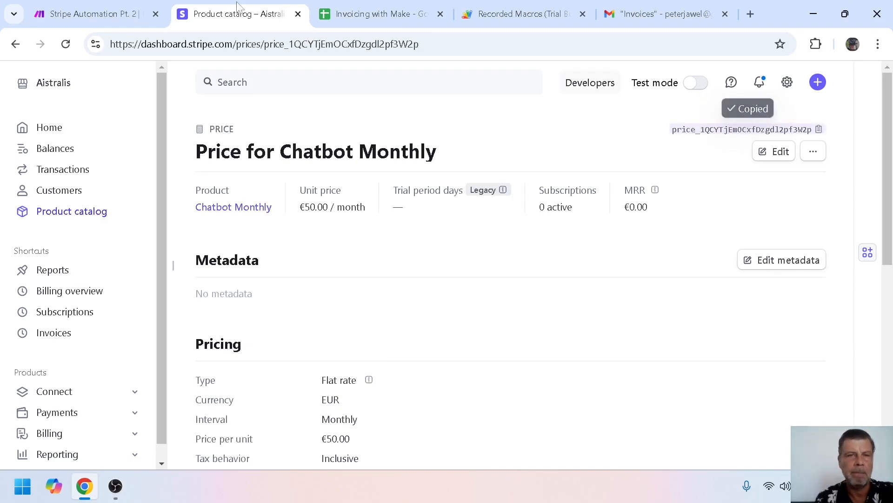
# Back in Make, set the invoice item's amount to By an Existing Price Object, using Input an Existing Price ID
pyautogui.click(116, 14)
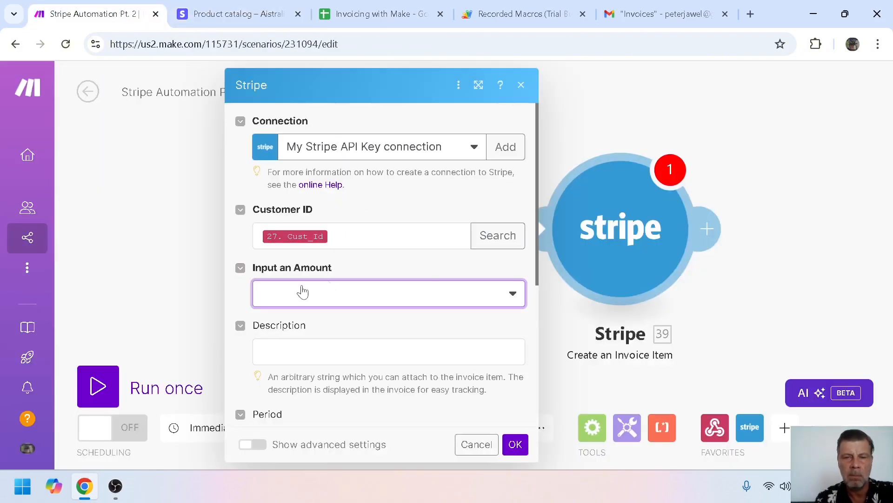
pyautogui.click(296, 293)
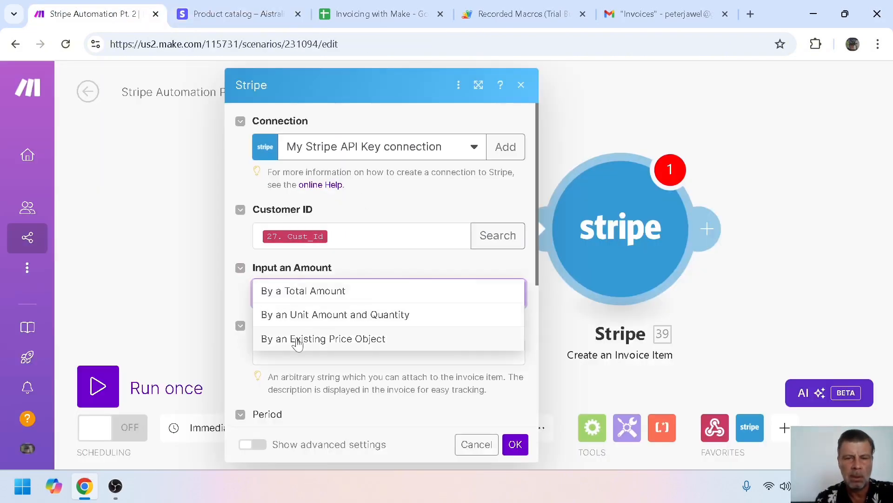
pyautogui.click(293, 347)
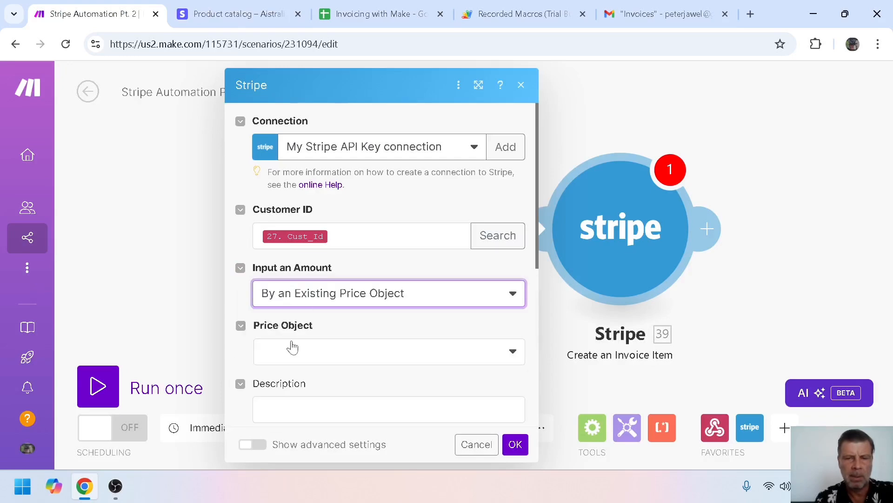
pyautogui.click(280, 358)
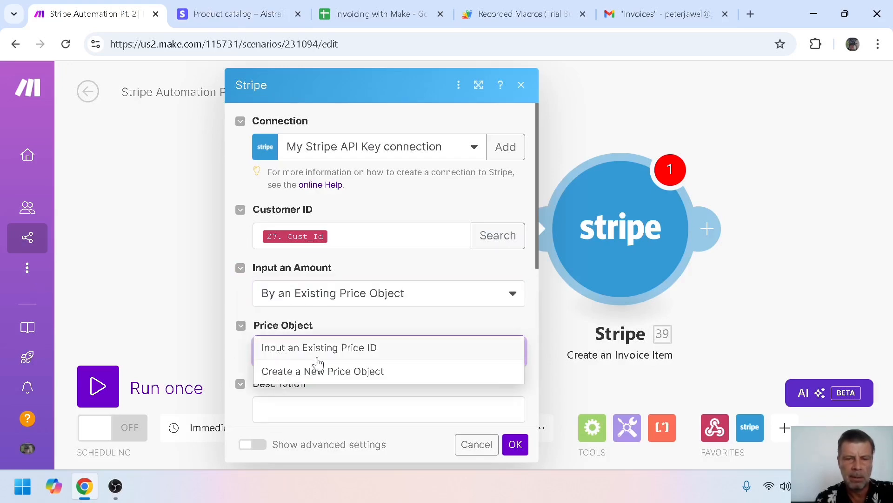
pyautogui.click(328, 355)
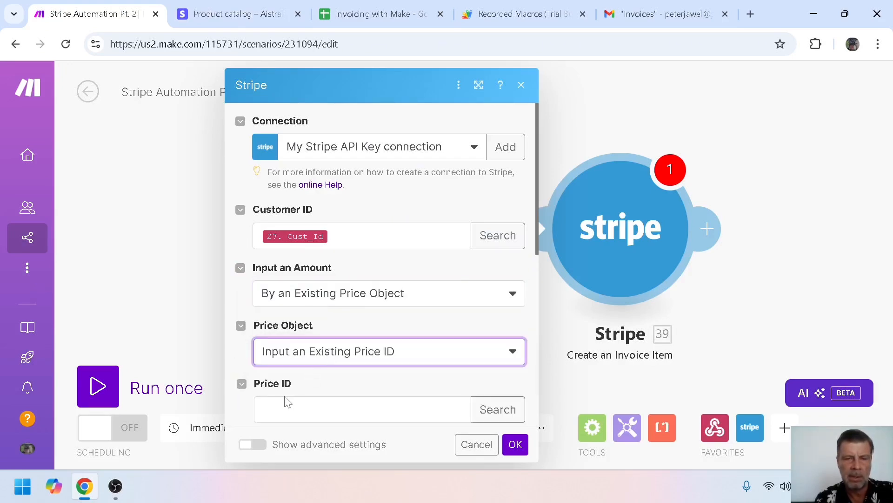
# Paste the copied Chatbot Monthly price ID as the invoice item's Price ID and save the module settings
pyautogui.click(340, 403)
pyautogui.hotkey('ctrl', 'v')
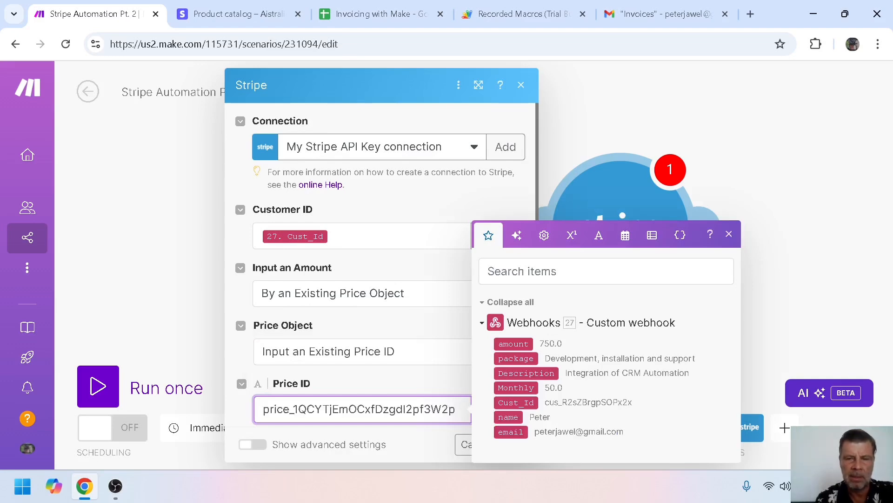
pyautogui.press('Tab')
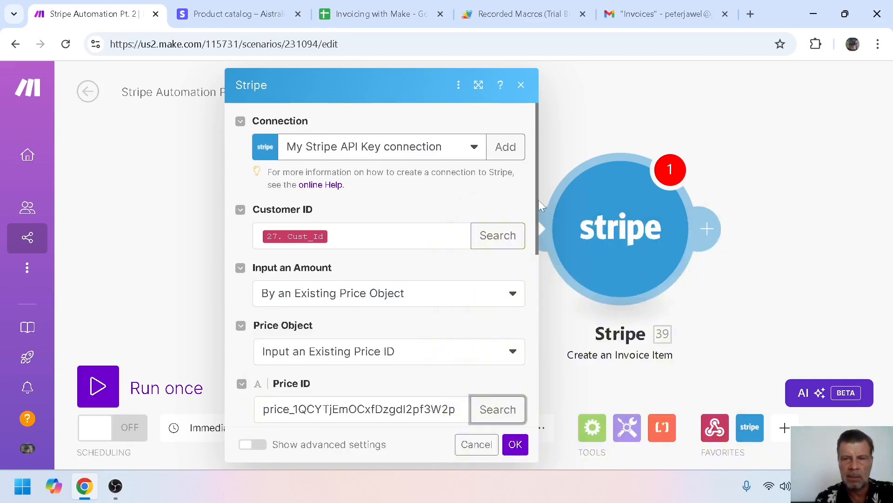
pyautogui.moveTo(537, 200); pyautogui.dragTo(533, 342)
pyautogui.click(516, 446)
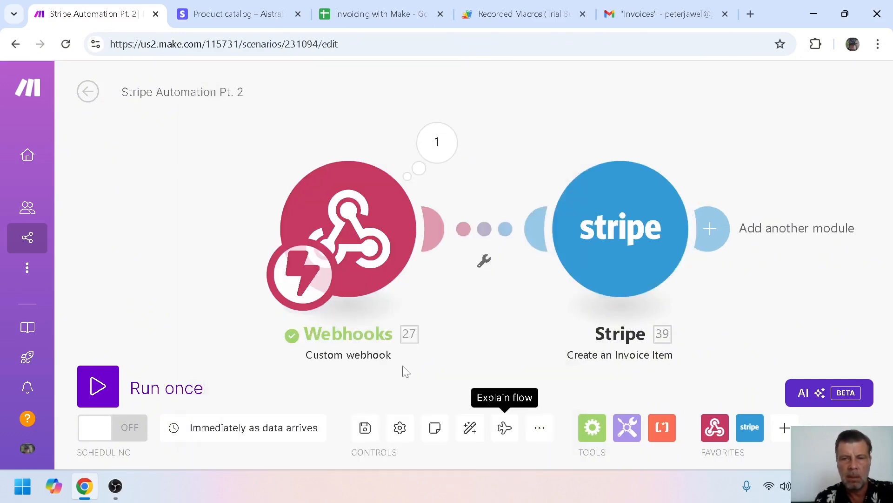
# Run the scenario with the Stripe module once and trigger Generate Invoice from the spreadsheet
pyautogui.click(98, 385)
pyautogui.click(356, 18)
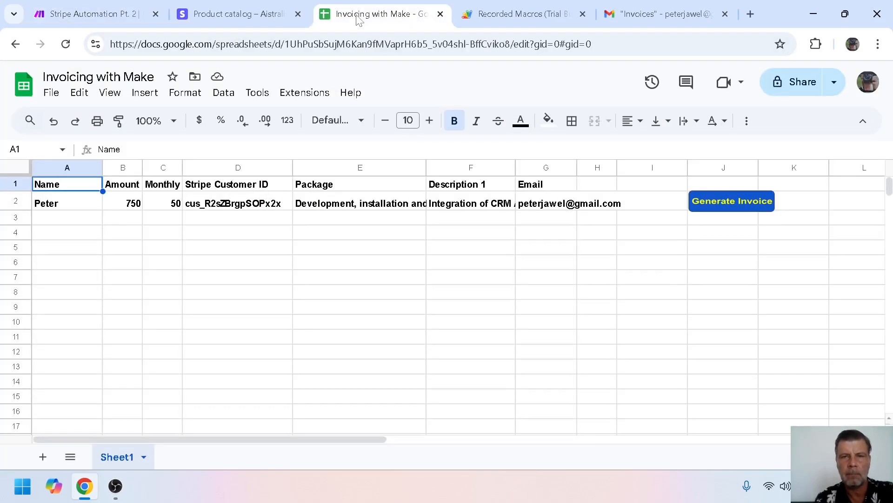
pyautogui.click(711, 205)
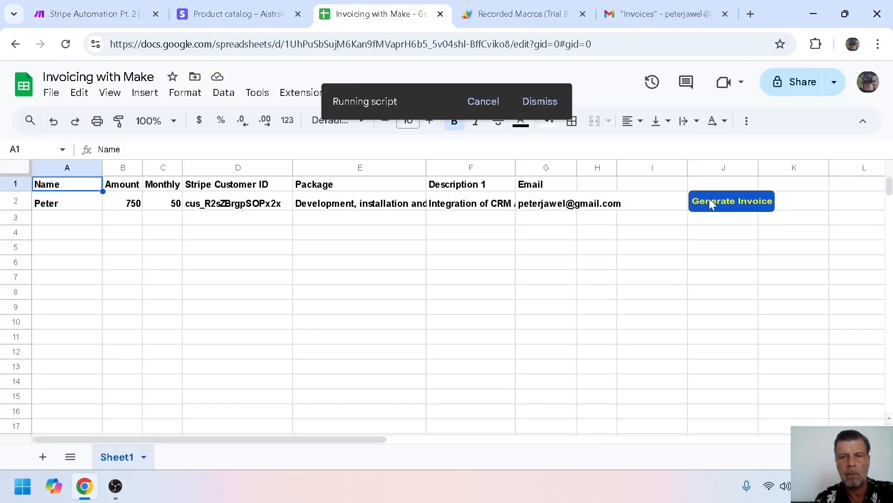
# Return to Make, close the run log, and open the Stripe module's operation details to examine the run
pyautogui.click(99, 18)
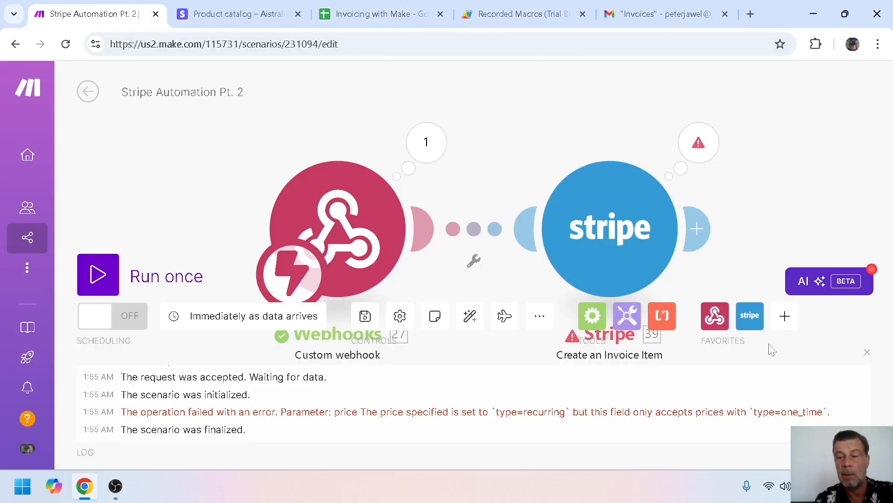
pyautogui.click(867, 352)
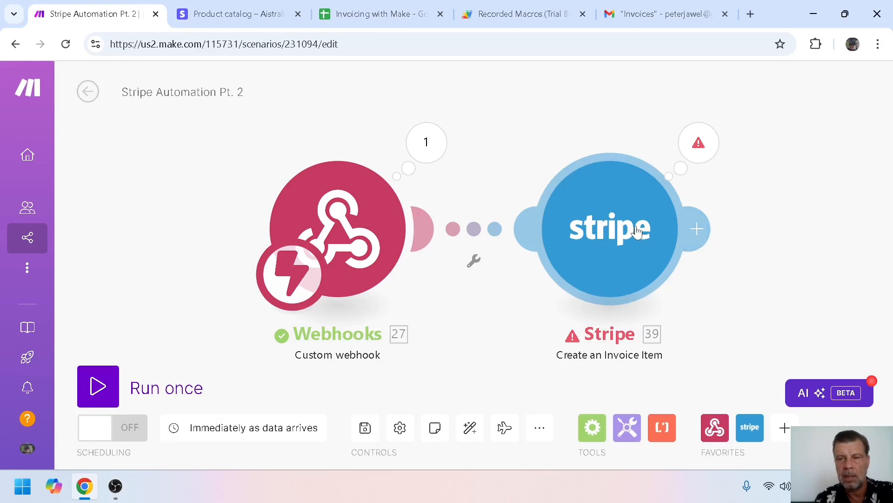
pyautogui.click(698, 145)
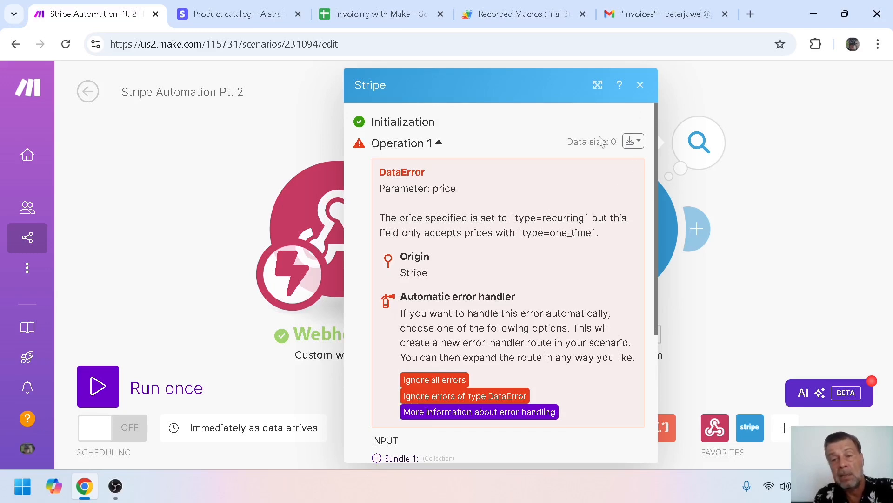
# Close the Stripe run details and delete the Create an Invoice Item module from the scenario
pyautogui.click(641, 86)
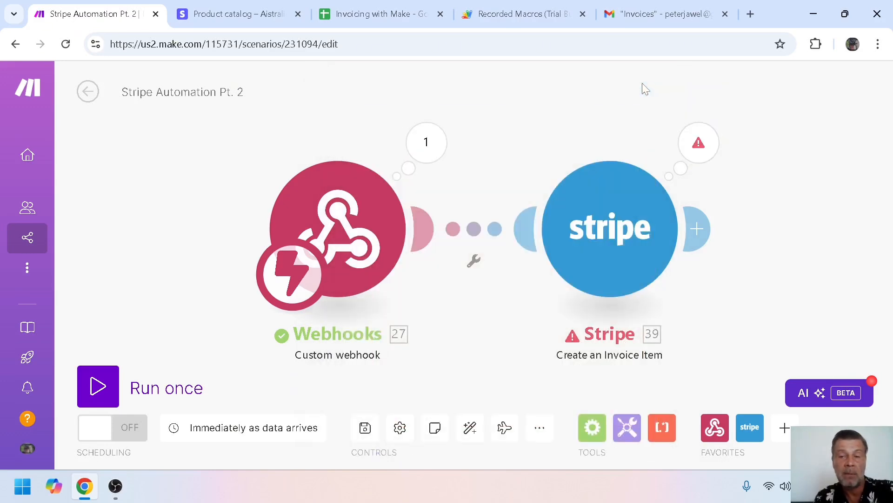
pyautogui.rightClick(608, 226)
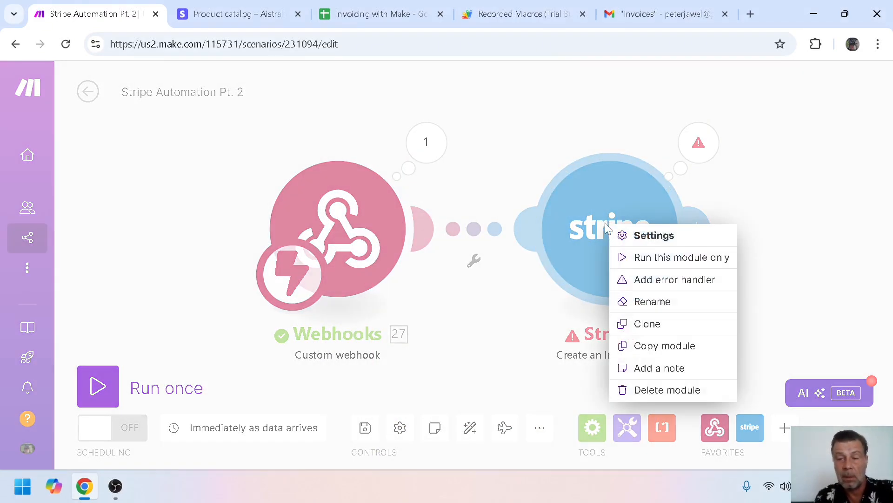
pyautogui.click(651, 390)
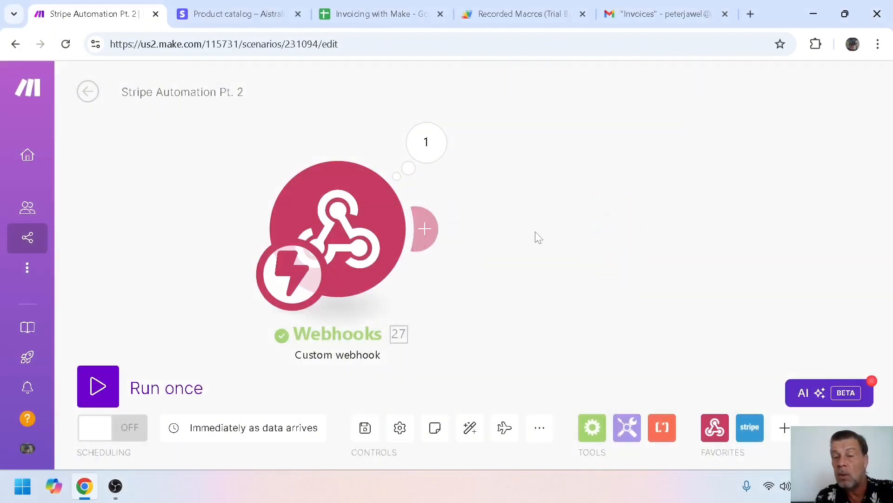
# Add a Stripe Make an API Call module after the webhook, using the Stripe Live API connection
pyautogui.click(424, 229)
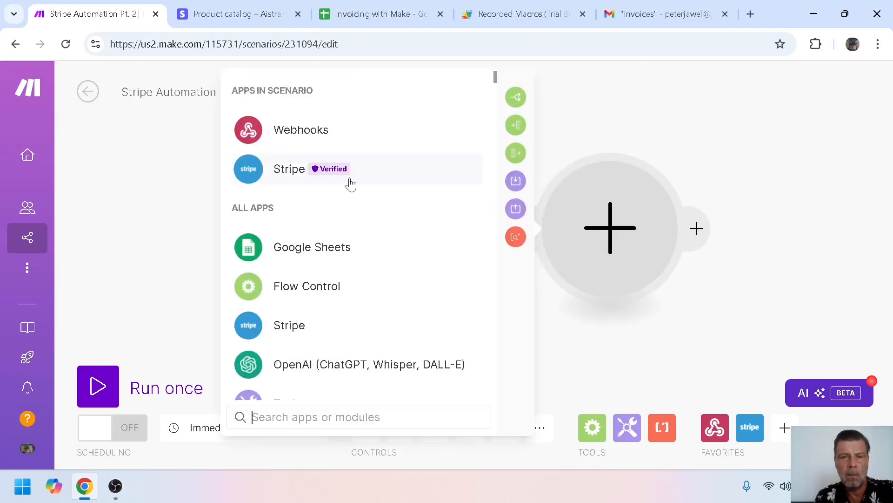
pyautogui.click(297, 170)
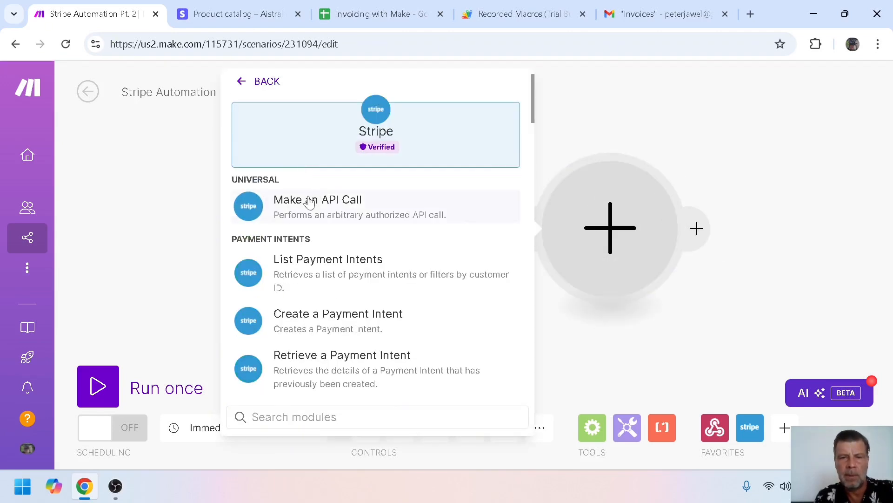
pyautogui.click(310, 202)
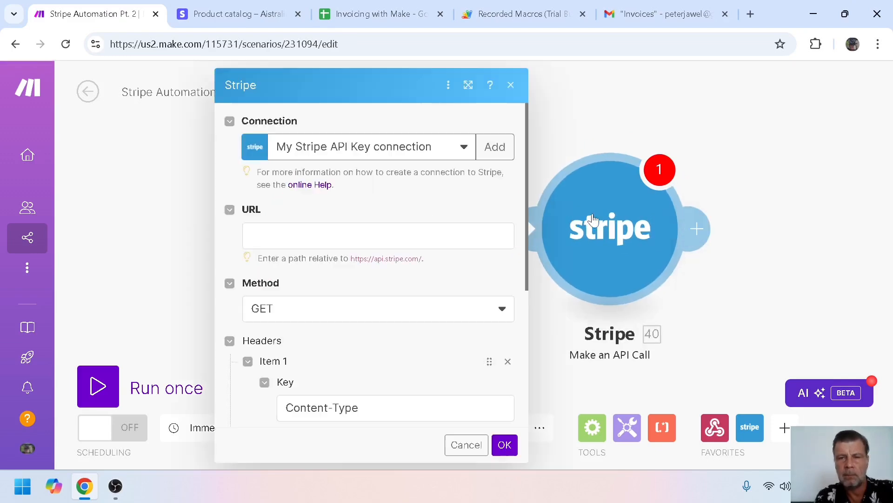
pyautogui.click(458, 156)
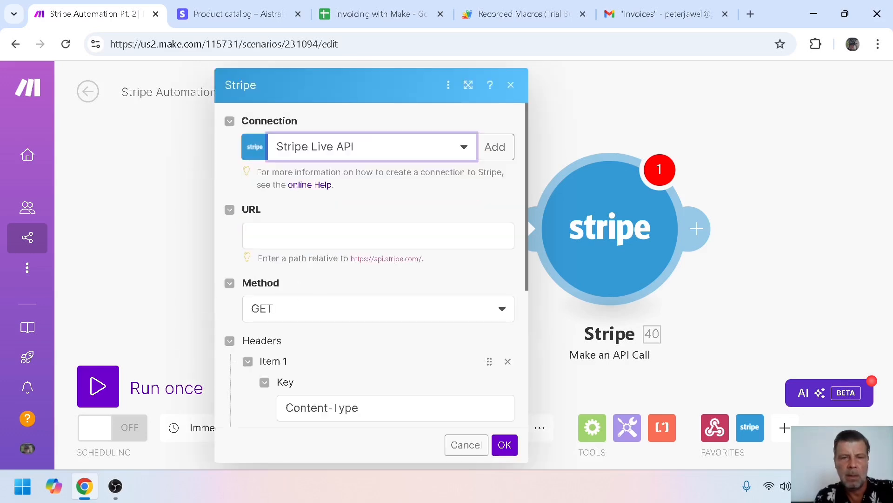
# Set the API call's URL to v1/products and its method to POST
pyautogui.click(362, 237)
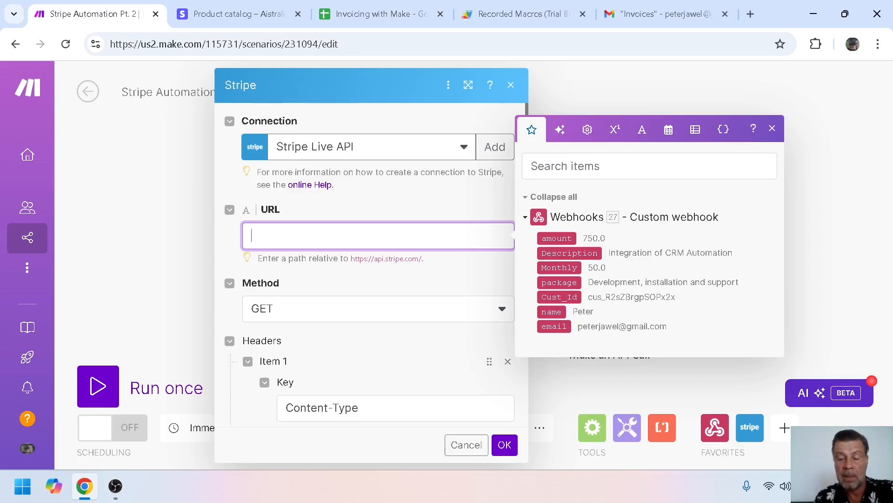
pyautogui.write('v1/')
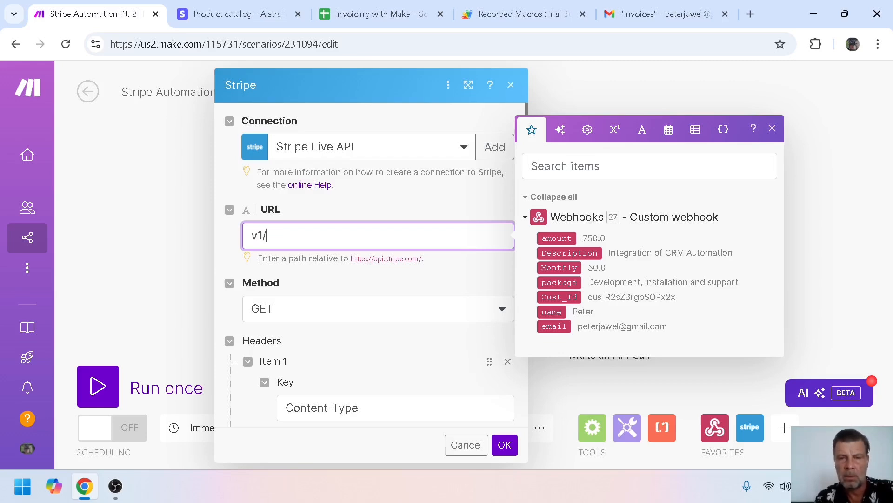
pyautogui.write('produc')
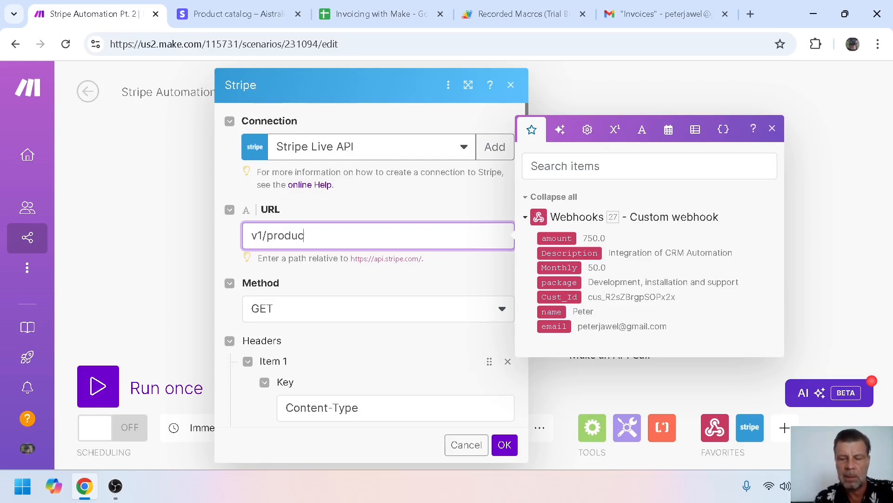
pyautogui.write('ts')
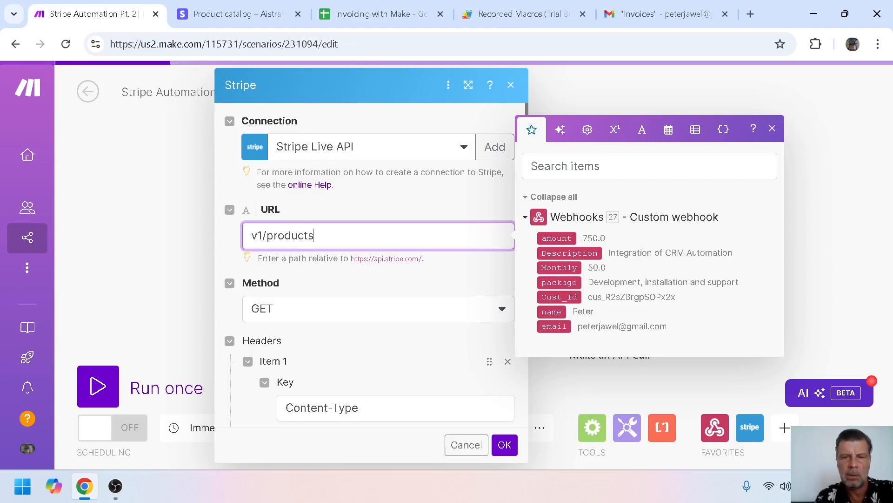
pyautogui.click(313, 309)
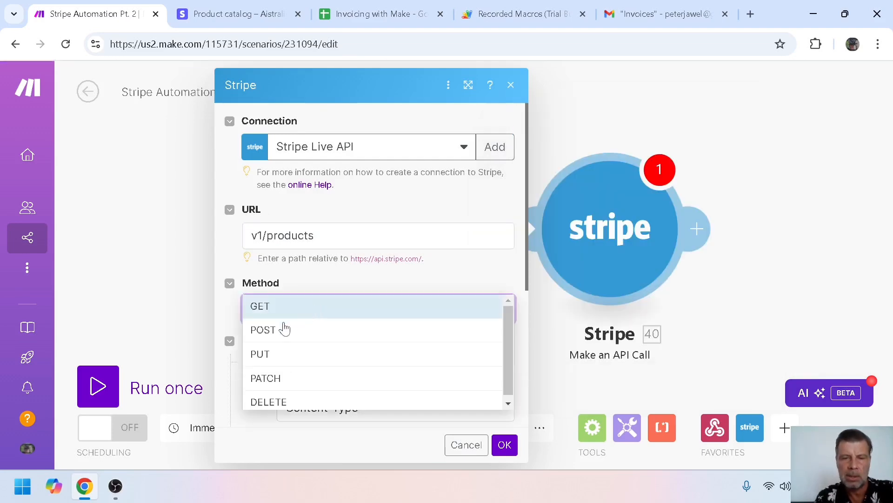
pyautogui.click(272, 333)
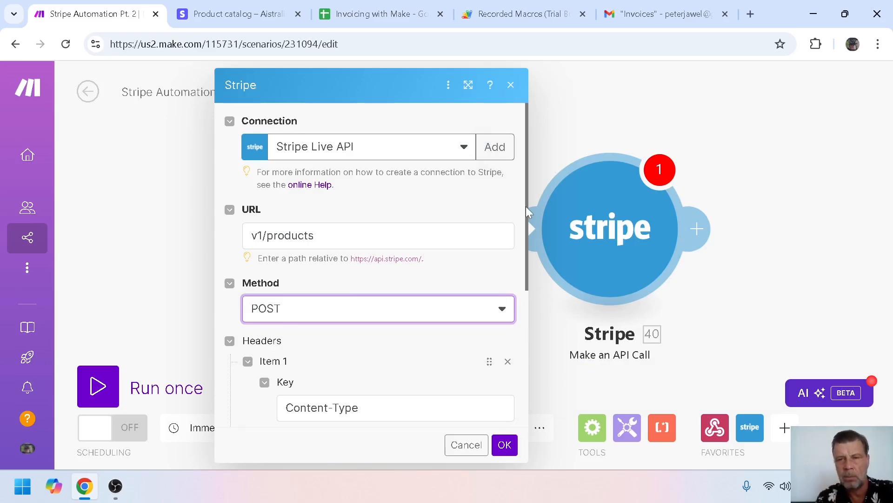
# Add a query string item with key name and the webhook's package field as its value, and save the module settings
pyautogui.moveTo(525, 205); pyautogui.dragTo(523, 334)
pyautogui.click(247, 366)
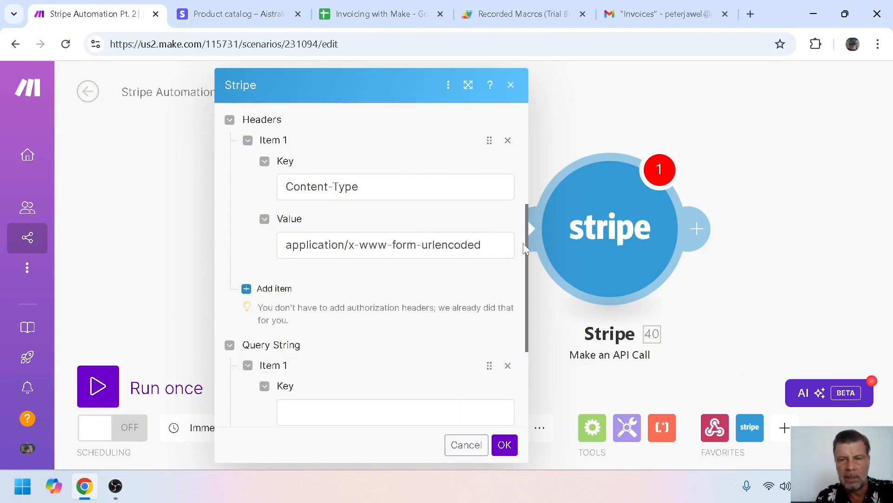
pyautogui.moveTo(526, 243); pyautogui.dragTo(526, 308)
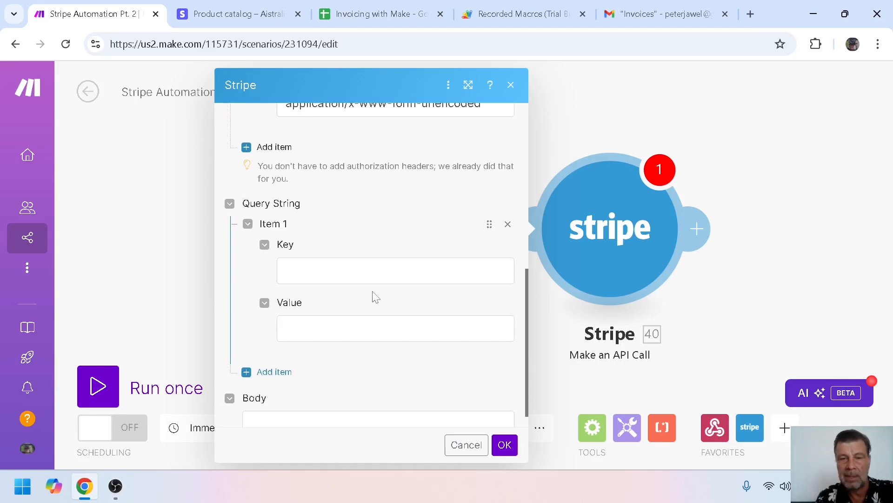
pyautogui.click(396, 270)
pyautogui.write('name')
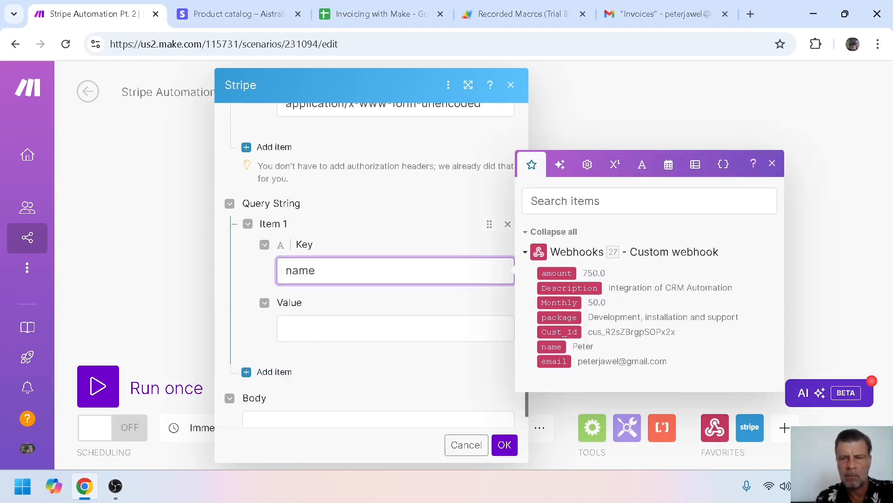
pyautogui.click(395, 329)
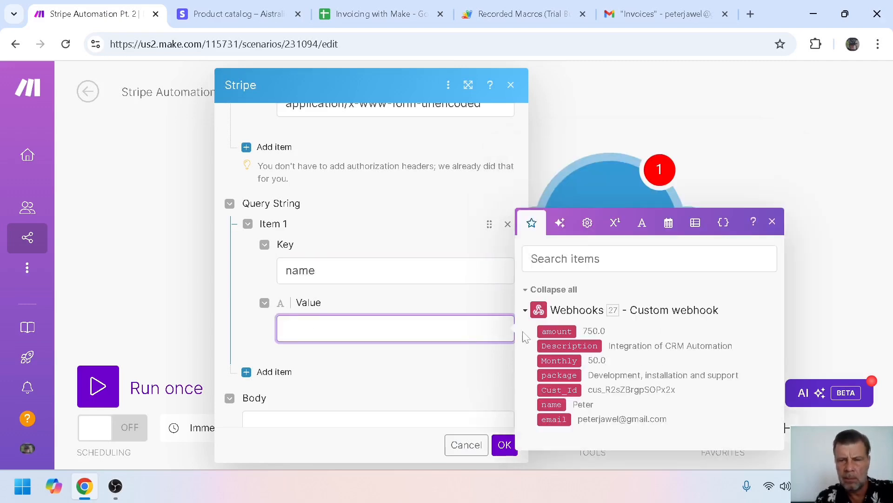
pyautogui.click(558, 376)
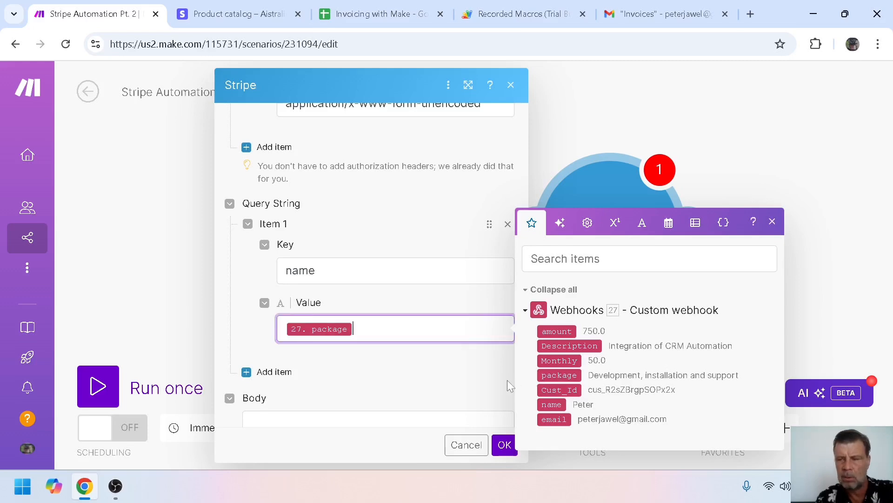
pyautogui.click(503, 447)
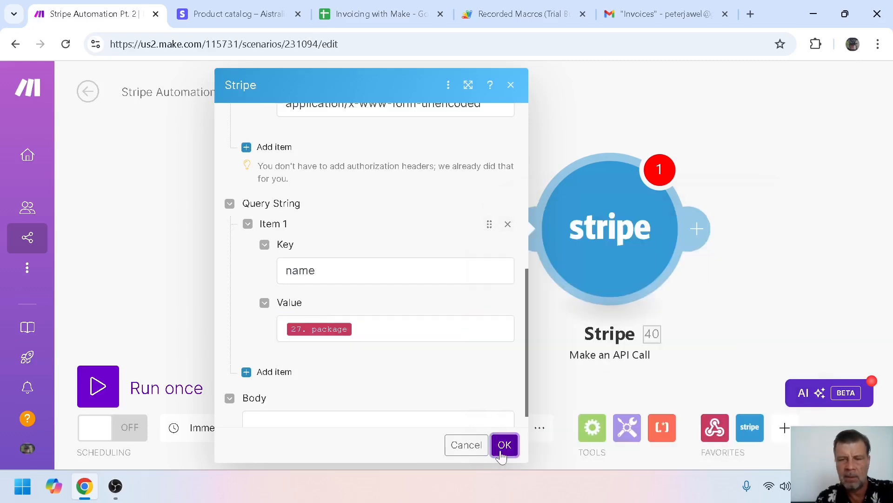
pyautogui.click(503, 447)
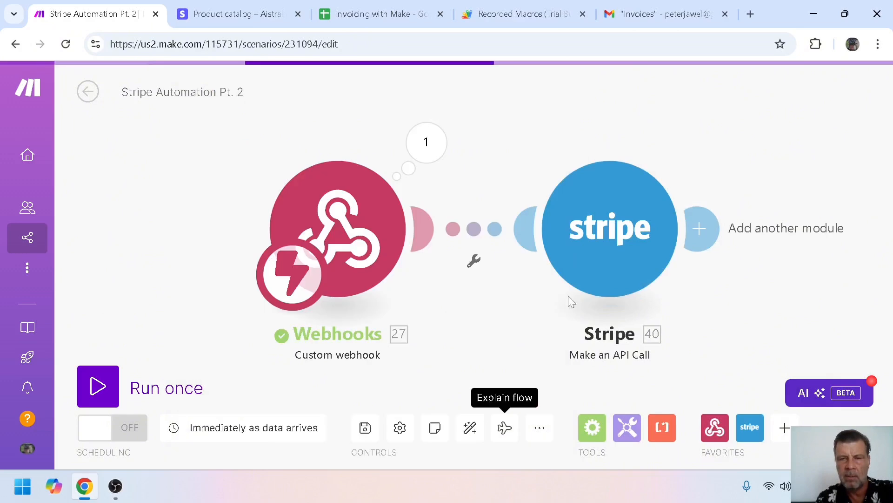
# Run only the Stripe API call module with Test as the package value, then close the run output and log
pyautogui.rightClick(604, 238)
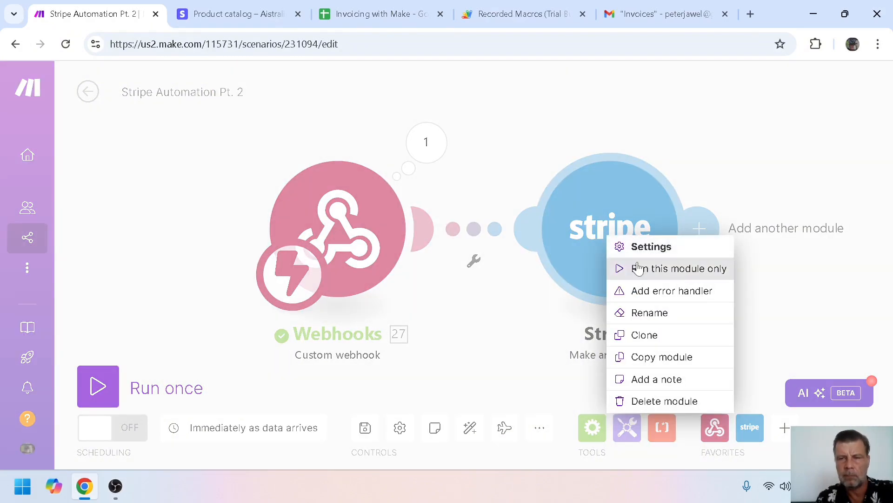
pyautogui.click(638, 268)
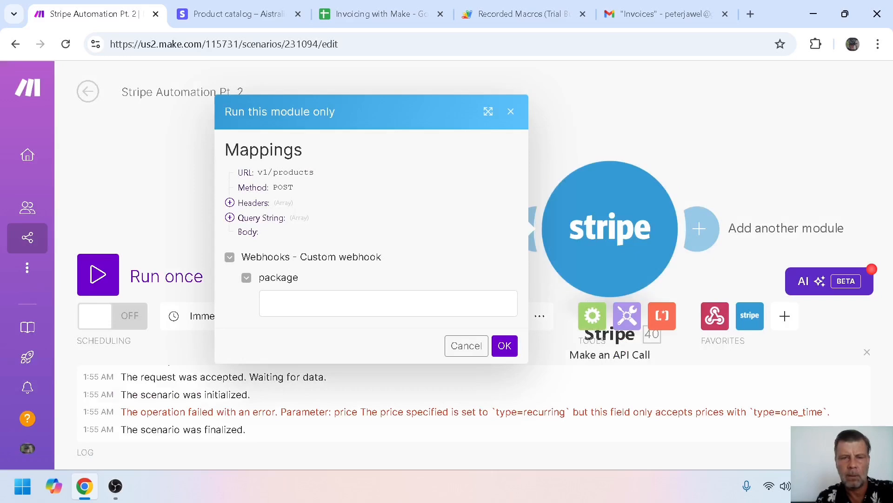
pyautogui.click(388, 304)
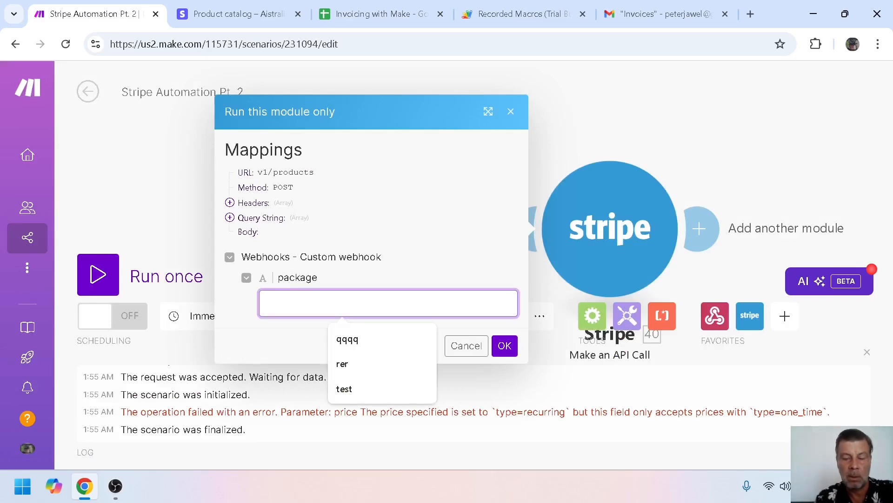
pyautogui.write('Test')
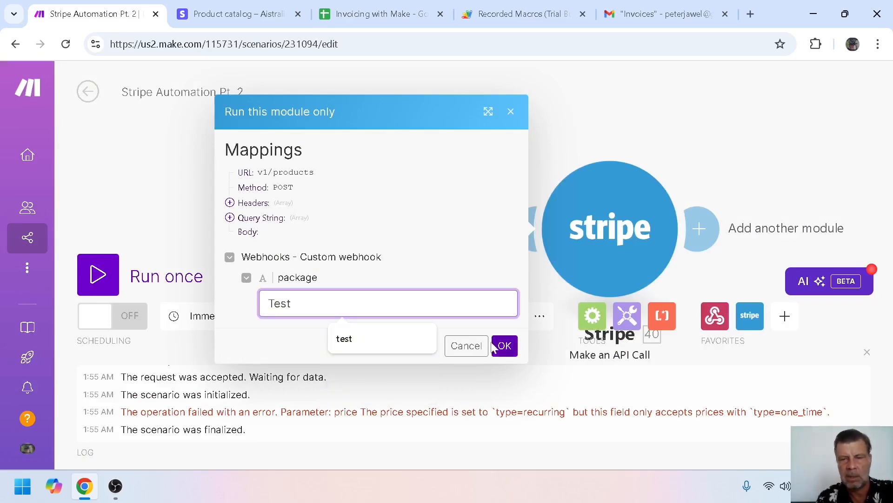
pyautogui.click(494, 347)
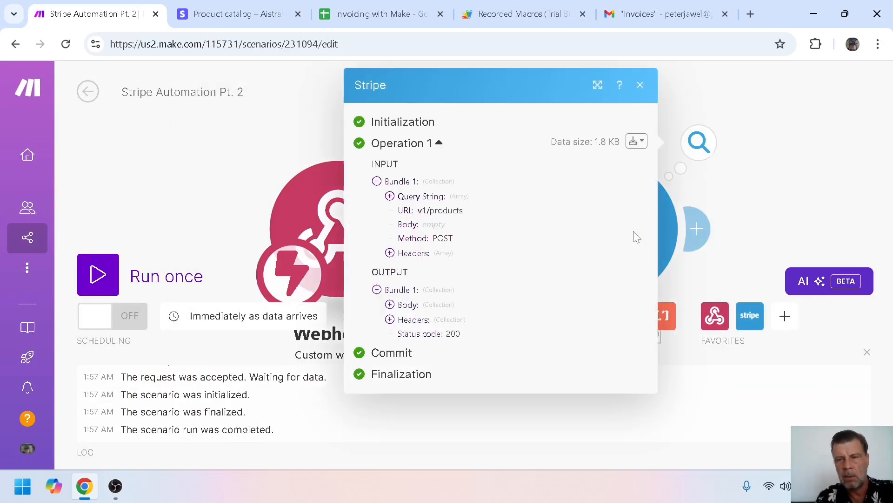
pyautogui.click(748, 109)
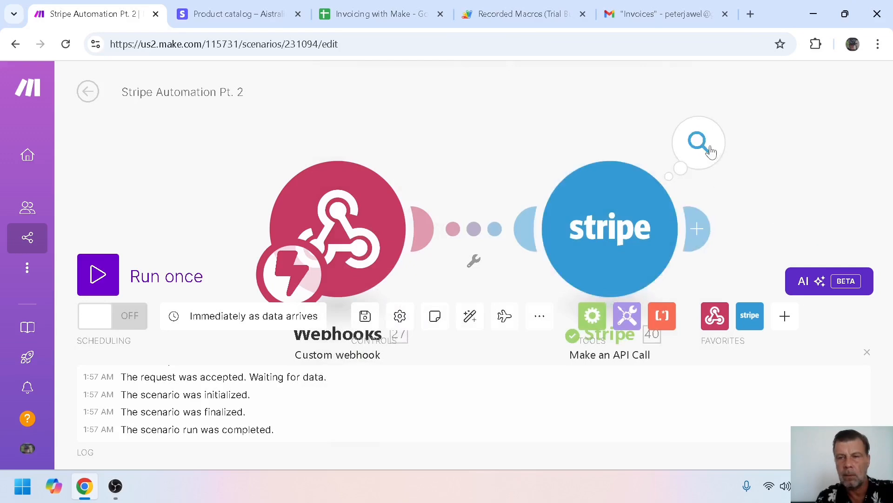
pyautogui.click(868, 358)
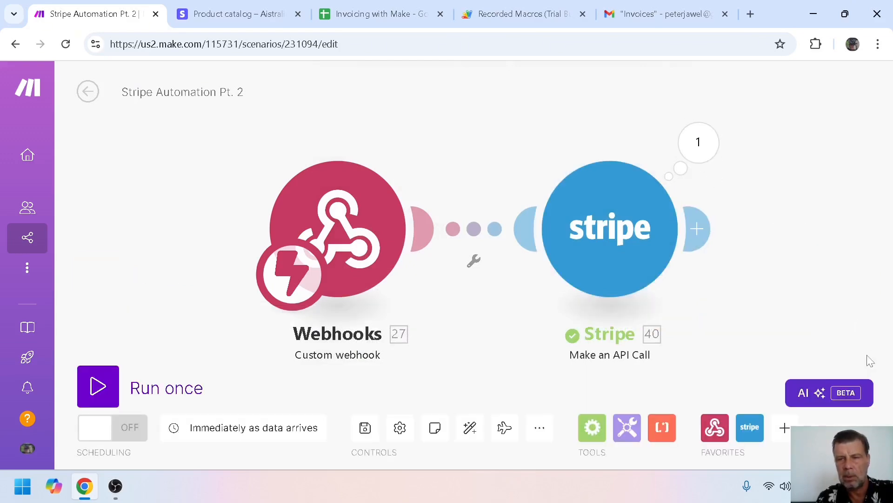
# Add a second Stripe Make an API Call module after the products call
pyautogui.click(698, 228)
pyautogui.click(702, 227)
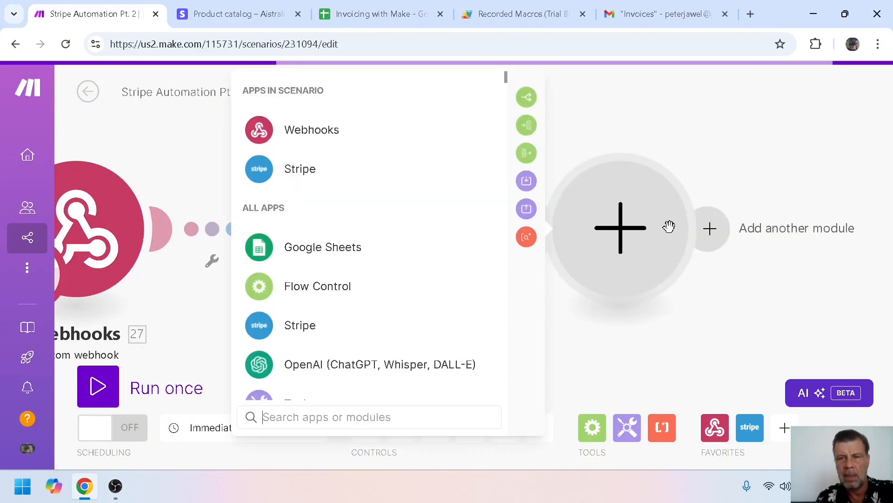
pyautogui.click(298, 170)
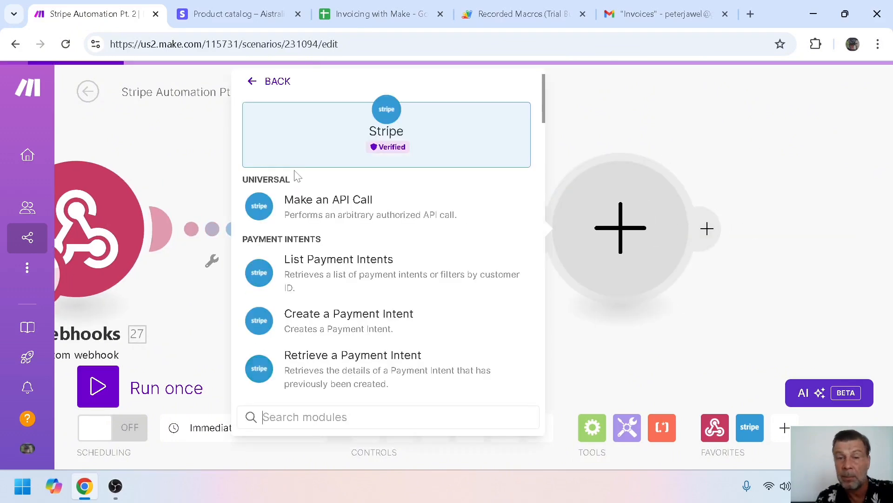
pyautogui.click(304, 203)
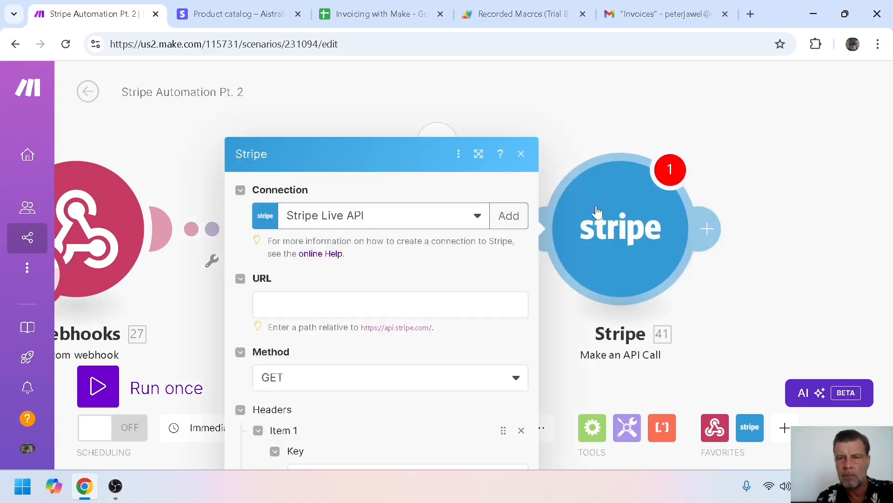
# Set the second API call's URL to v1/prices and its method to POST
pyautogui.click(326, 236)
pyautogui.write('v1/prices')
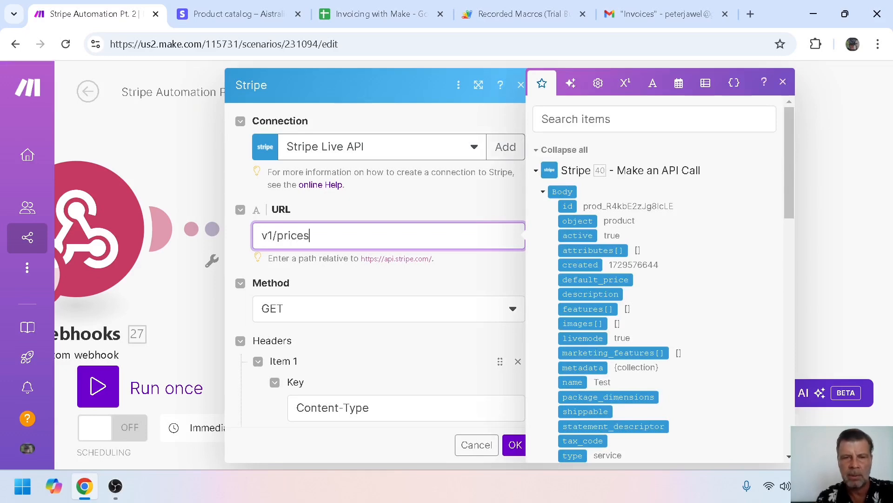
pyautogui.click(371, 316)
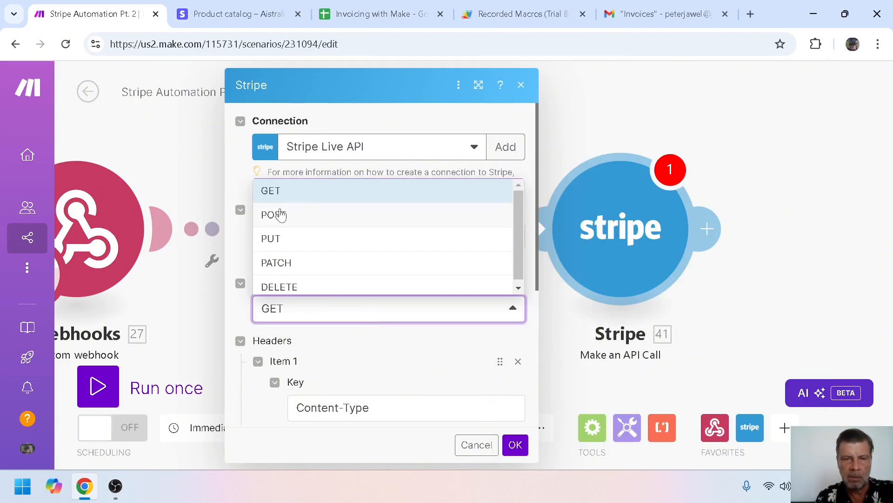
pyautogui.click(280, 215)
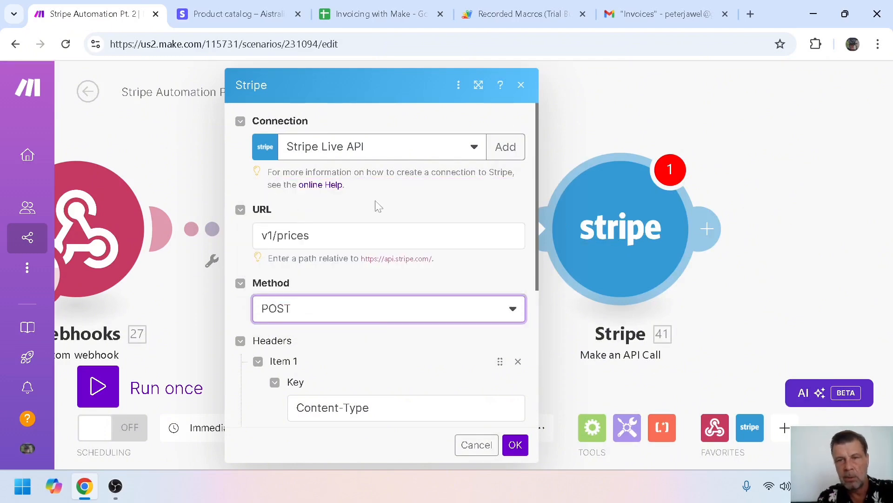
# Add a query string item with key currency and value EUR to the prices API call
pyautogui.moveTo(537, 191); pyautogui.dragTo(538, 305)
pyautogui.click(257, 390)
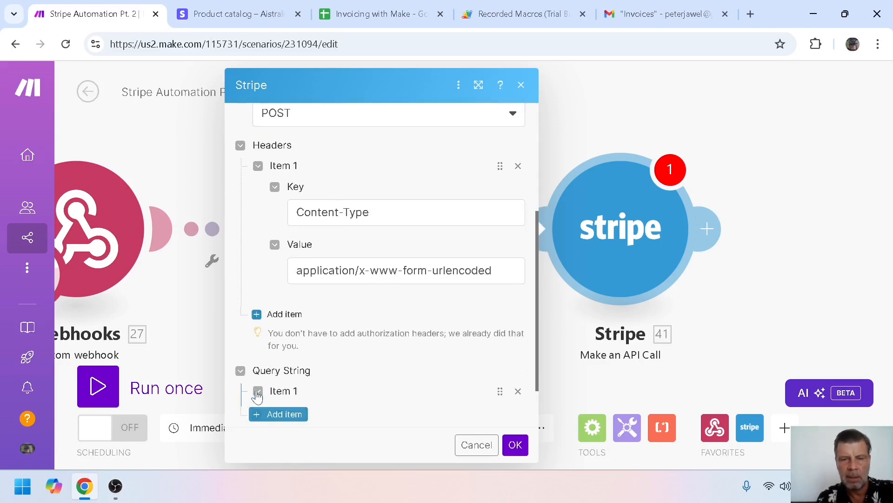
pyautogui.moveTo(537, 259); pyautogui.dragTo(539, 331)
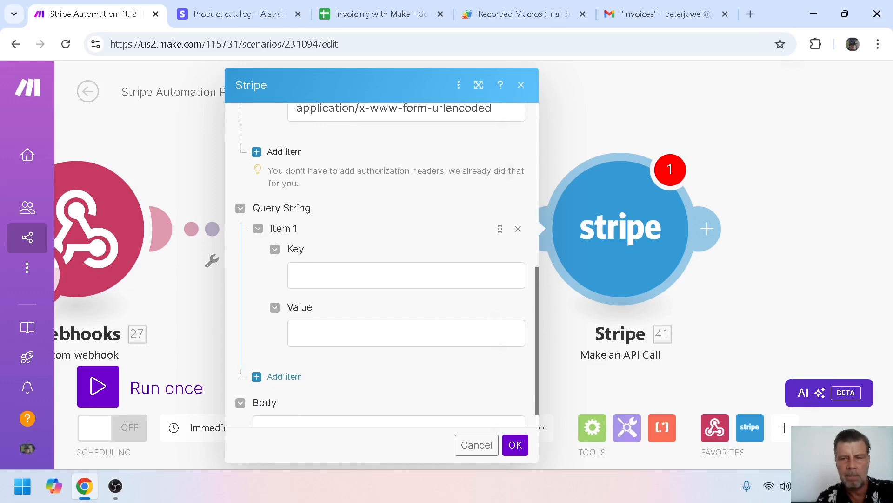
pyautogui.click(405, 275)
pyautogui.write('currency')
pyautogui.press('Tab')
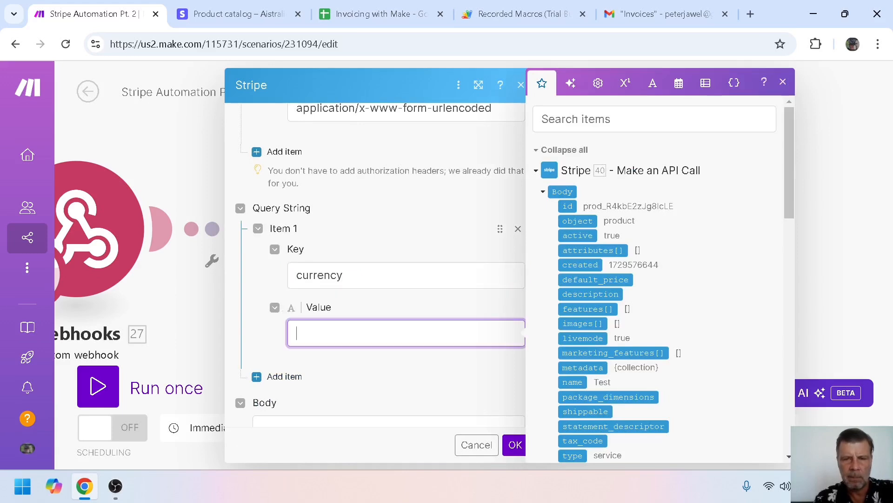
pyautogui.write('EUR')
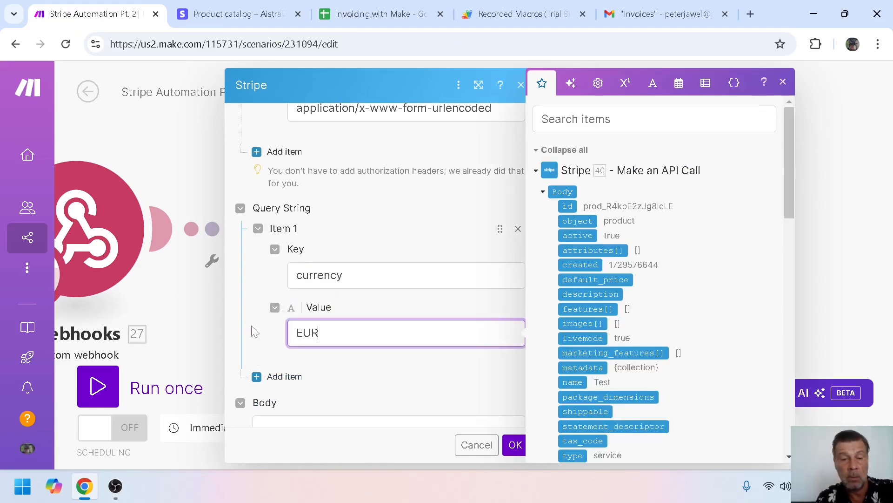
# Add a second query string item with key product and the first Stripe call's body id as its value
pyautogui.click(257, 378)
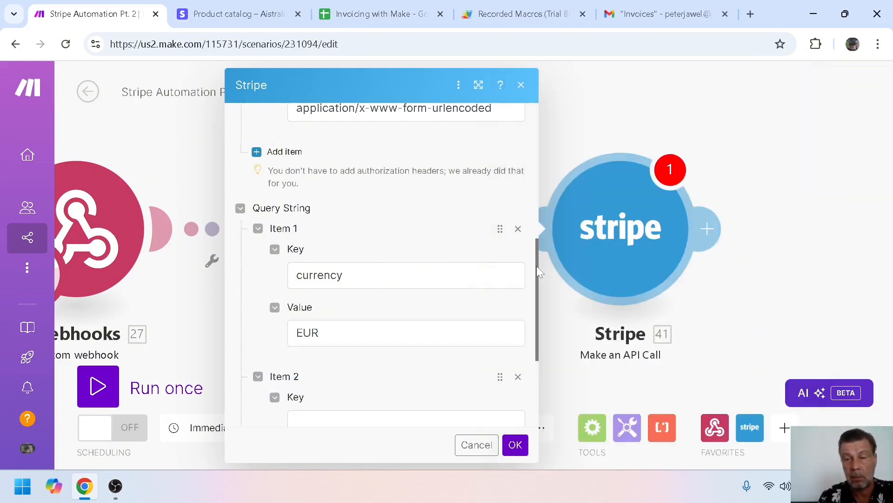
pyautogui.moveTo(537, 267); pyautogui.dragTo(538, 311)
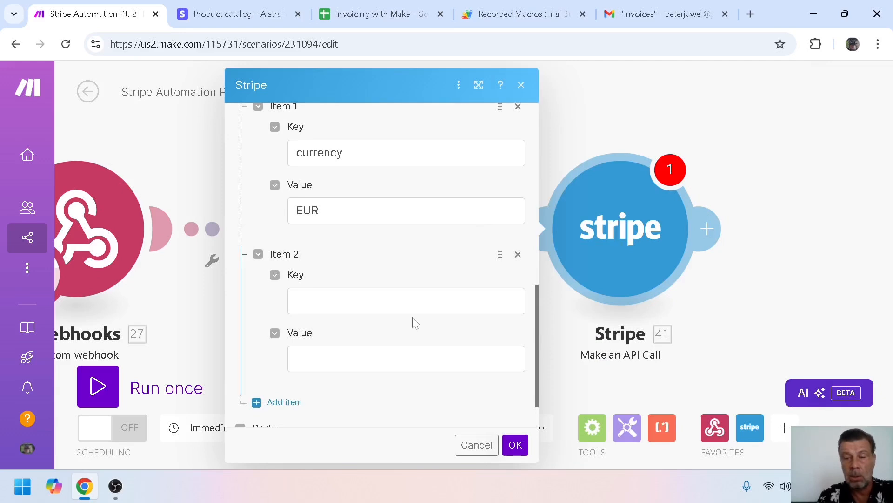
pyautogui.click(326, 302)
pyautogui.write('product')
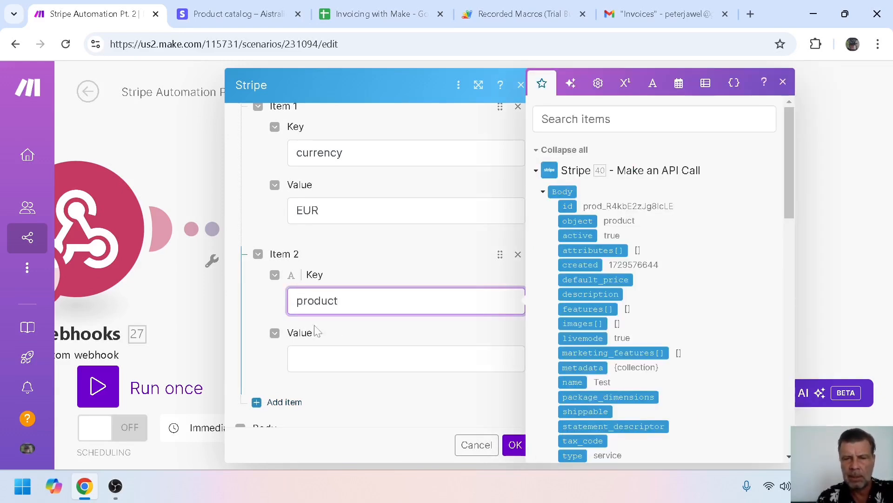
pyautogui.press('Tab')
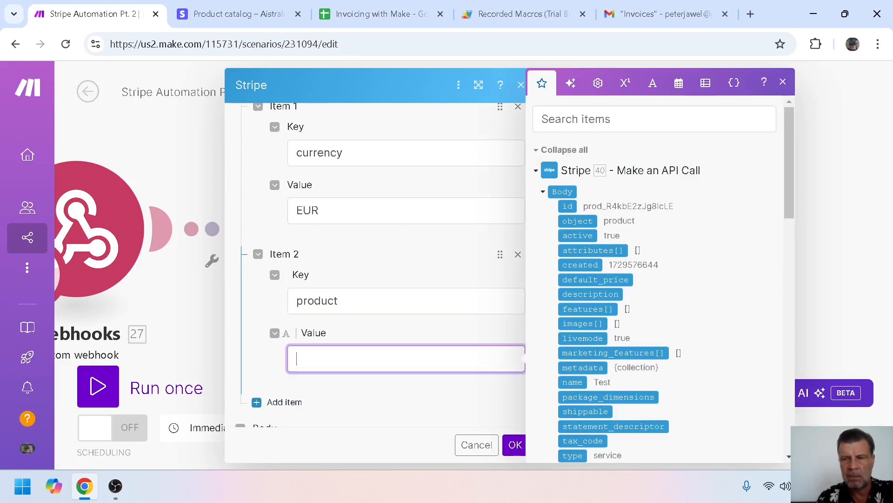
pyautogui.click(569, 206)
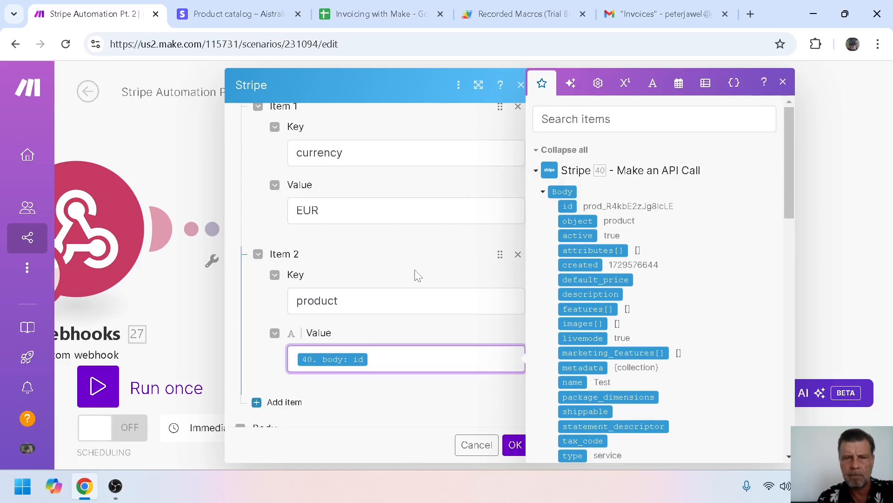
pyautogui.click(397, 265)
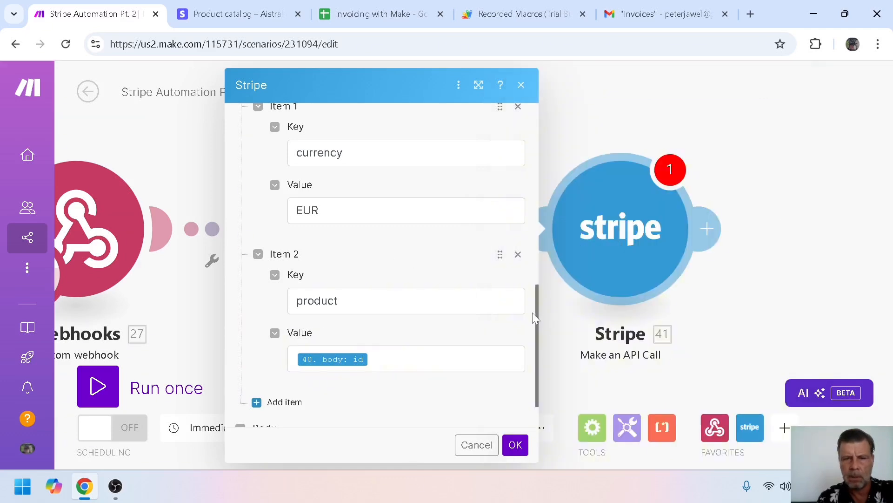
# Add a third query string item with key unit_amount and the webhook's Monthly field multiplied by 100 as its value
pyautogui.click(256, 402)
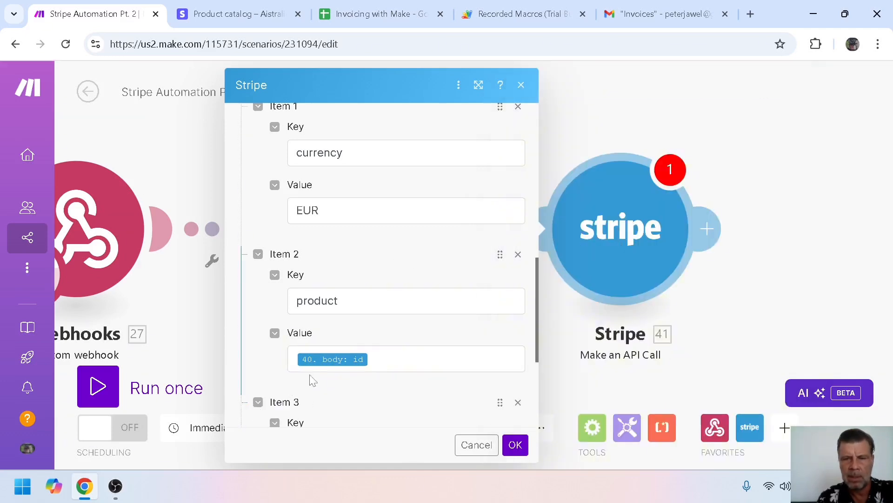
pyautogui.moveTo(537, 310); pyautogui.dragTo(537, 347)
pyautogui.click(373, 338)
pyautogui.write('uni')
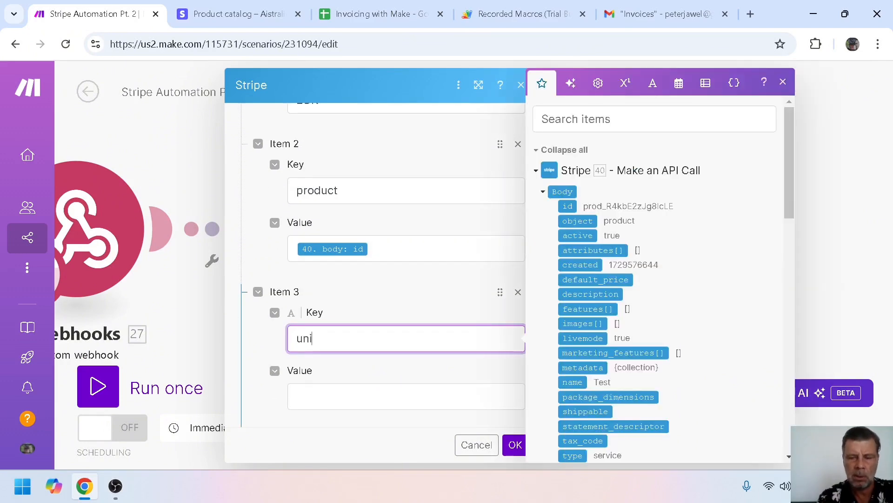
pyautogui.write('t_amount')
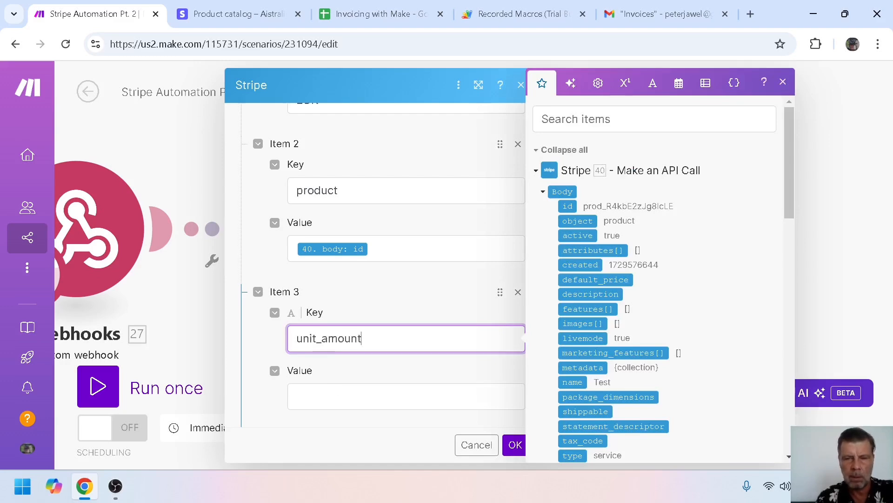
pyautogui.press('Tab')
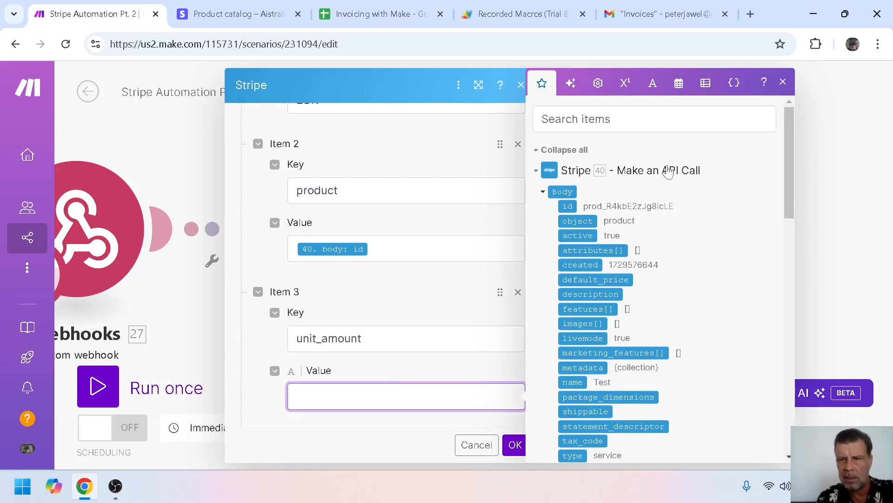
pyautogui.click(538, 171)
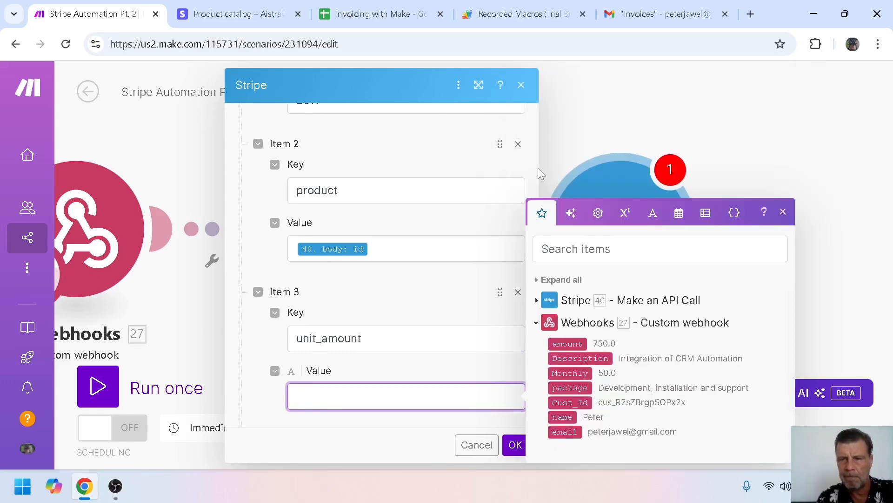
pyautogui.click(577, 374)
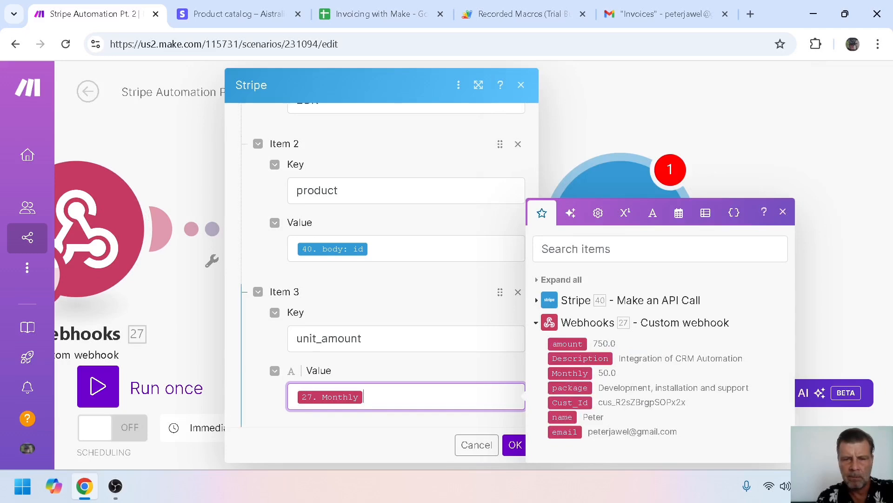
pyautogui.click(623, 215)
pyautogui.click(540, 442)
pyautogui.write('100')
pyautogui.click(413, 438)
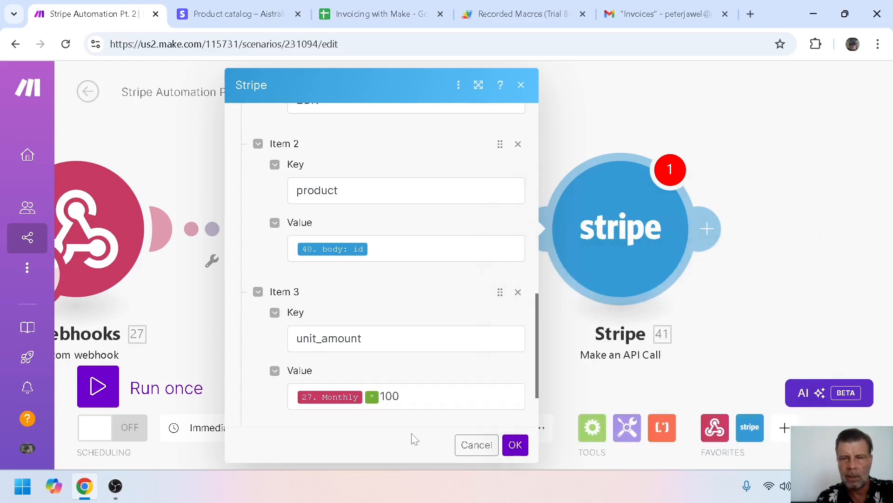
# Add a fourth query string item with key recurring[interval] and value month, and save the module settings
pyautogui.scroll(-2, 537, 355)
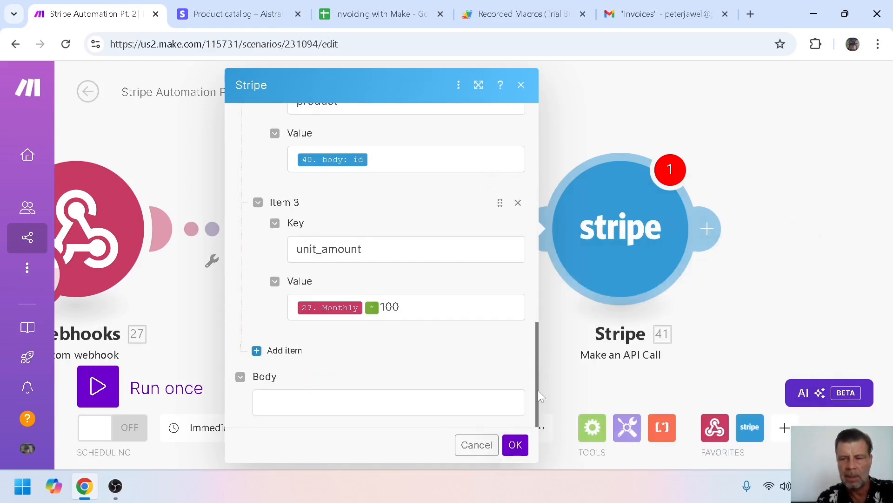
pyautogui.click(256, 355)
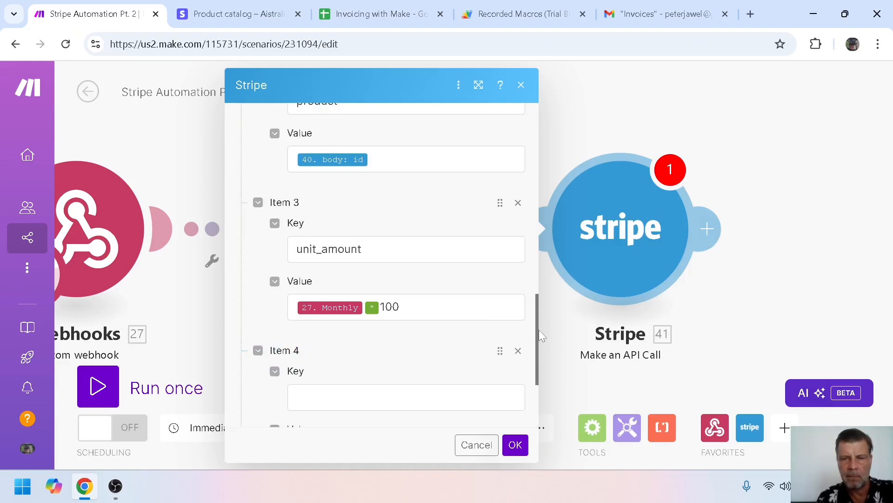
pyautogui.moveTo(537, 331); pyautogui.dragTo(533, 381)
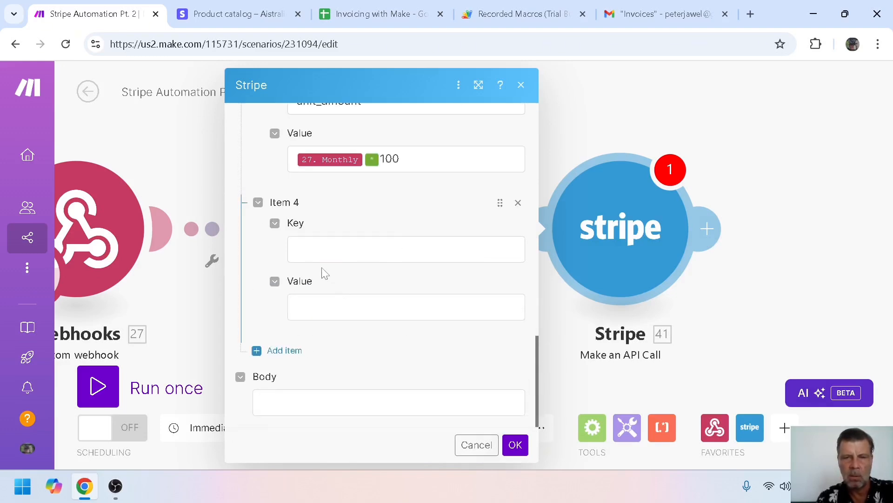
pyautogui.click(362, 249)
pyautogui.write('recurring')
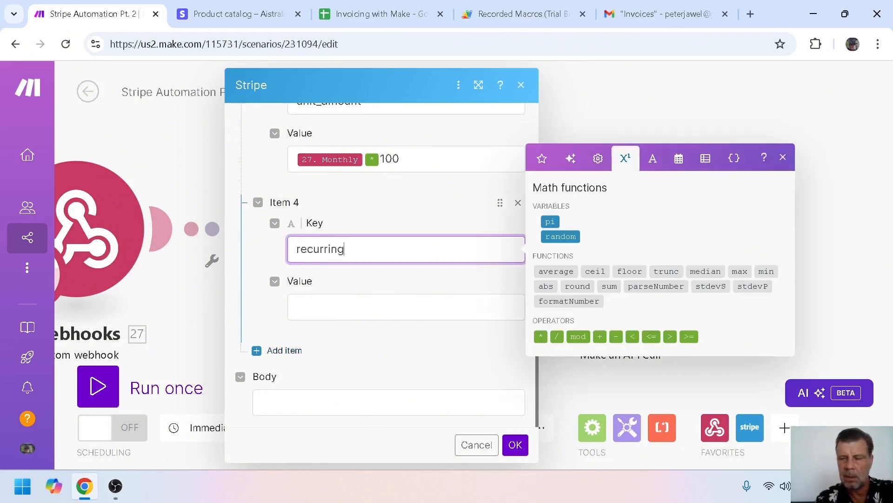
pyautogui.press('BackSpace')
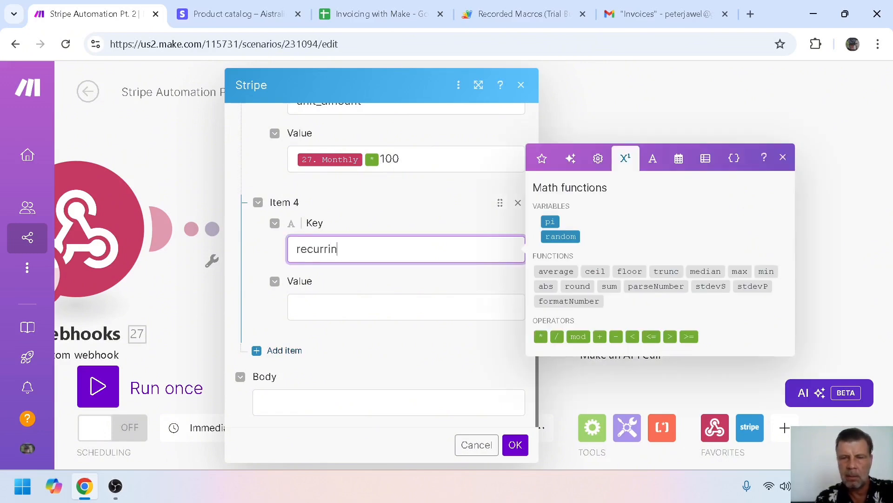
pyautogui.write('g')
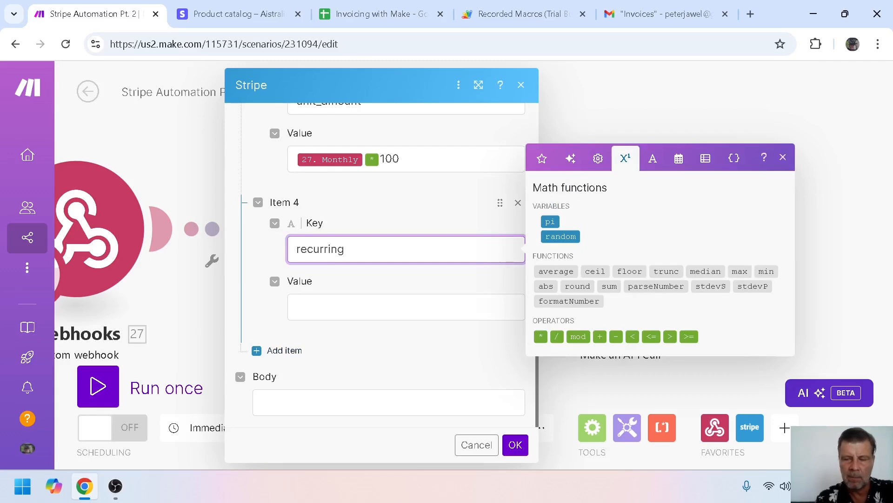
pyautogui.write('[interval')
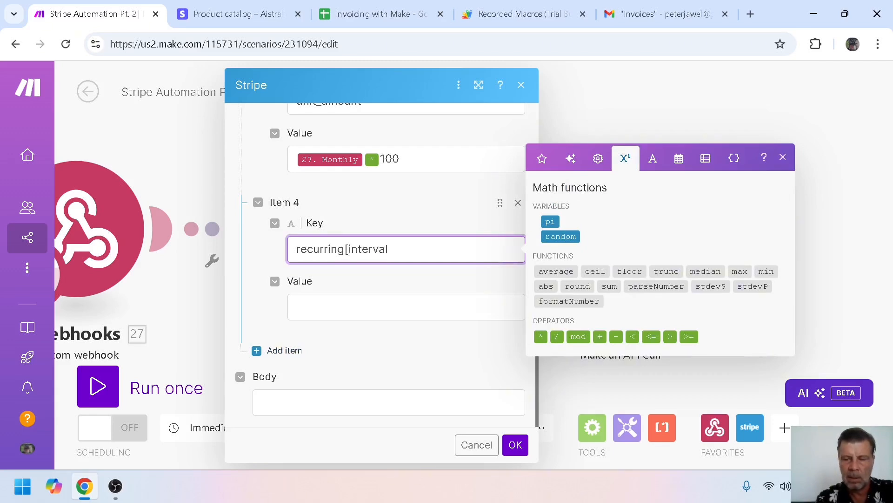
pyautogui.write(']')
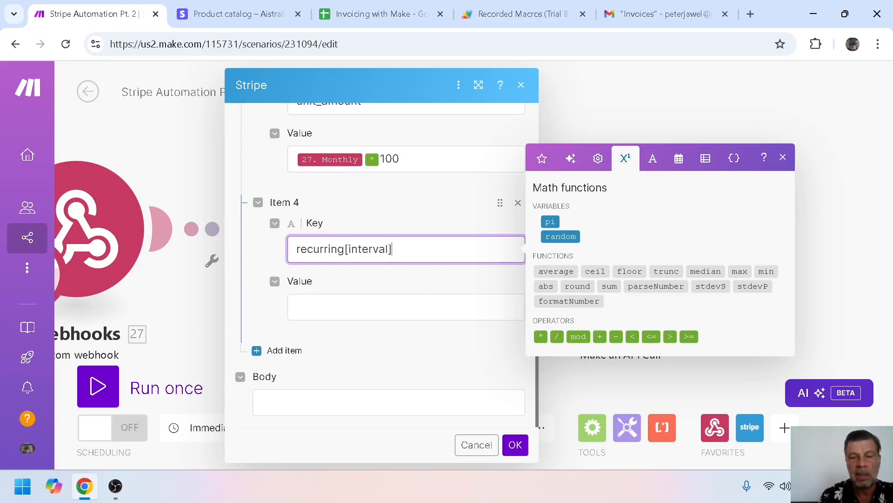
pyautogui.click(296, 307)
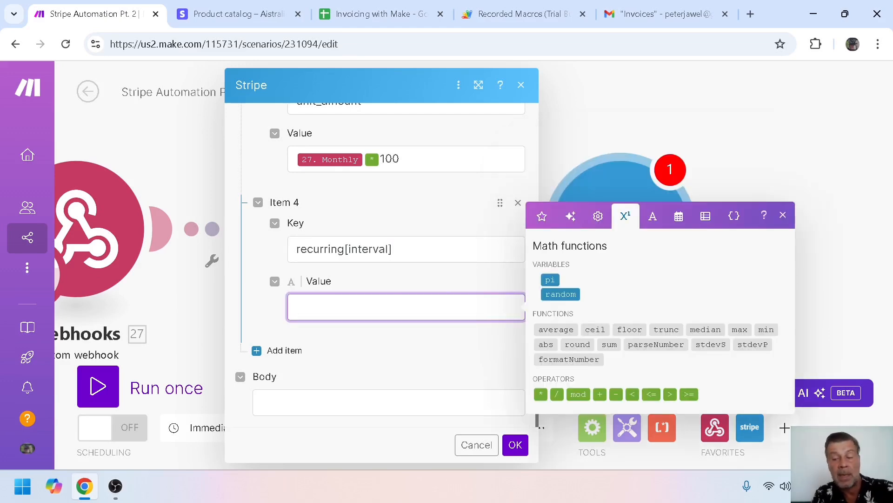
pyautogui.write('month')
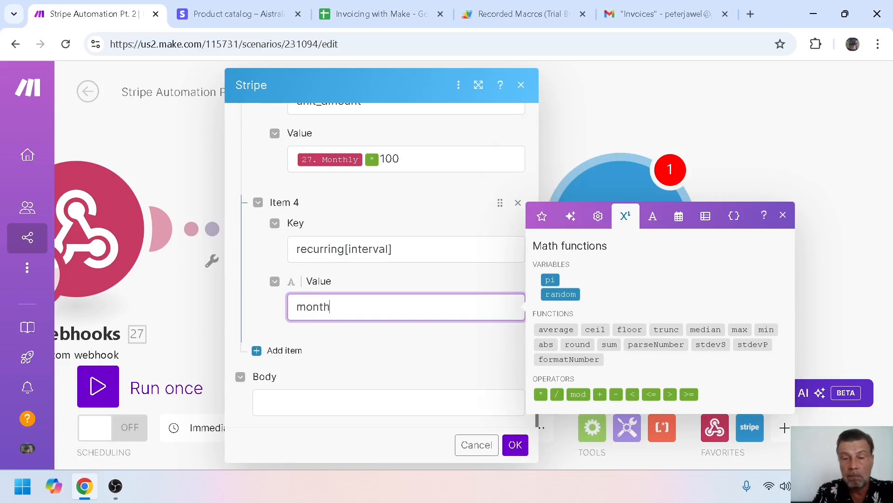
pyautogui.click(515, 445)
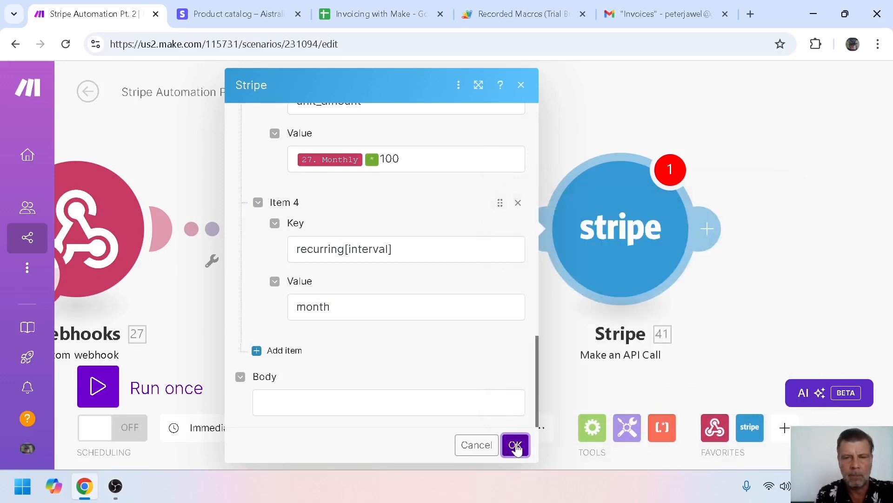
pyautogui.click(515, 444)
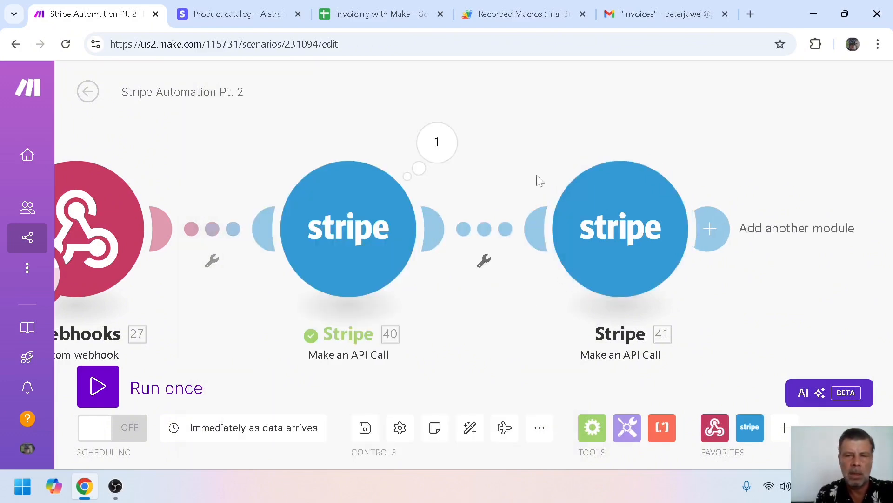
# Run the scenario once using Generate Invoice in the Invoicing with Make sheet, then back in Make open the prices call's run output
pyautogui.click(96, 387)
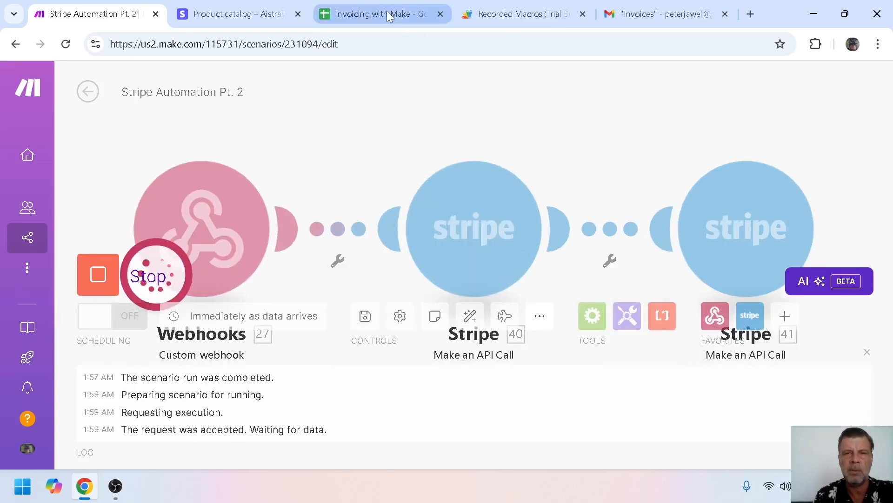
pyautogui.click(387, 10)
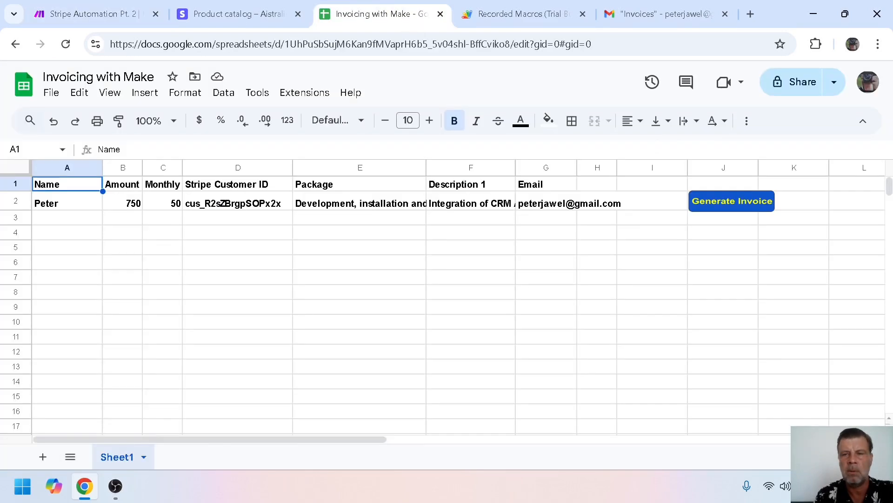
pyautogui.click(717, 201)
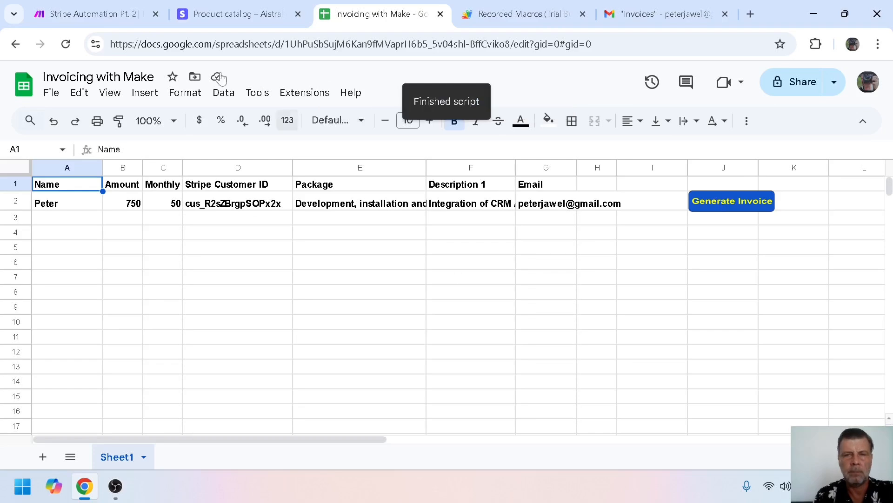
pyautogui.click(106, 12)
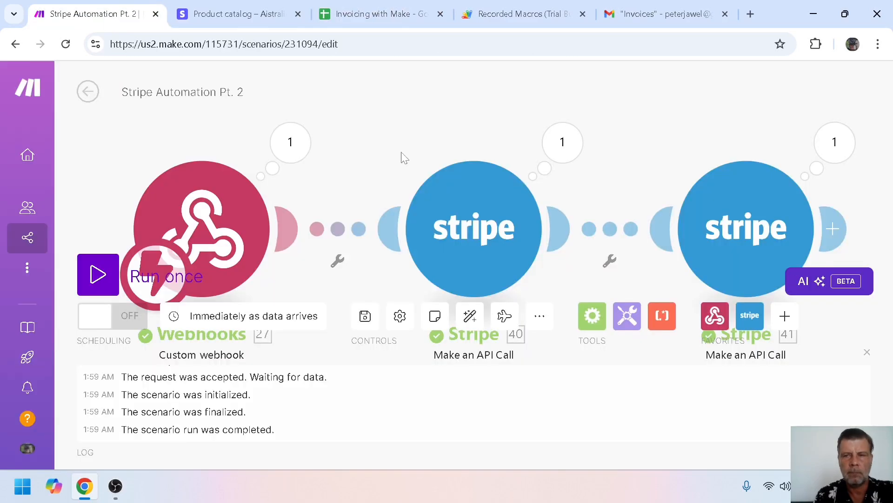
pyautogui.click(867, 352)
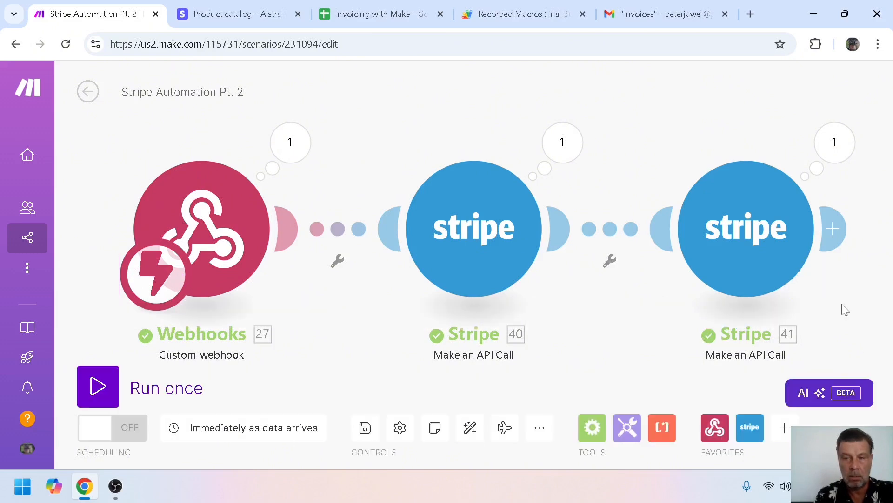
pyautogui.click(832, 155)
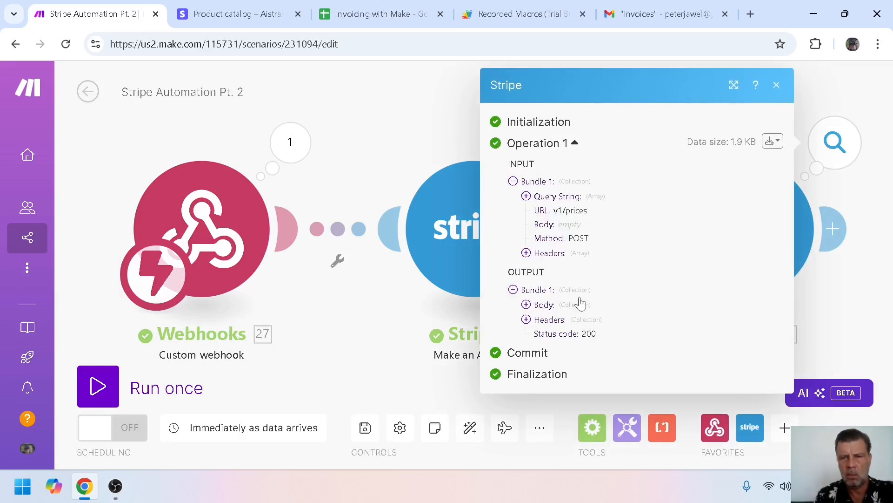
# Close the run output and add another Stripe Make an API Call module after the prices call
pyautogui.click(777, 85)
pyautogui.moveTo(664, 154); pyautogui.dragTo(385, 121)
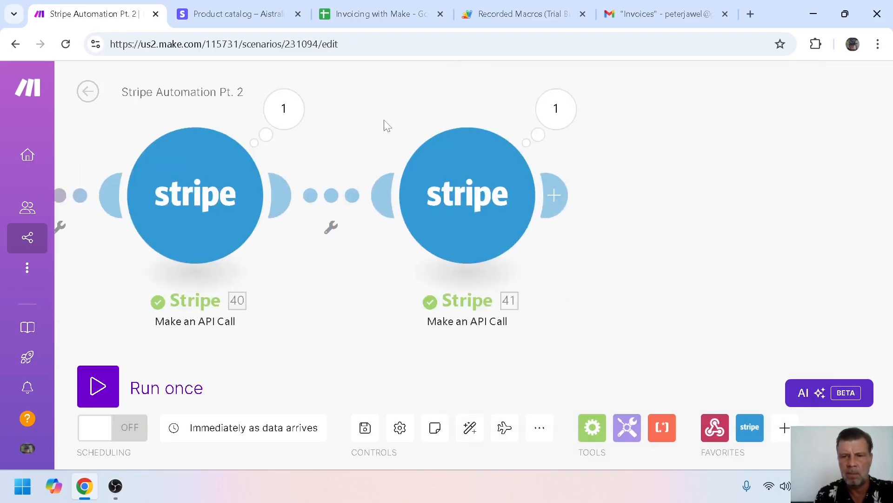
pyautogui.click(554, 195)
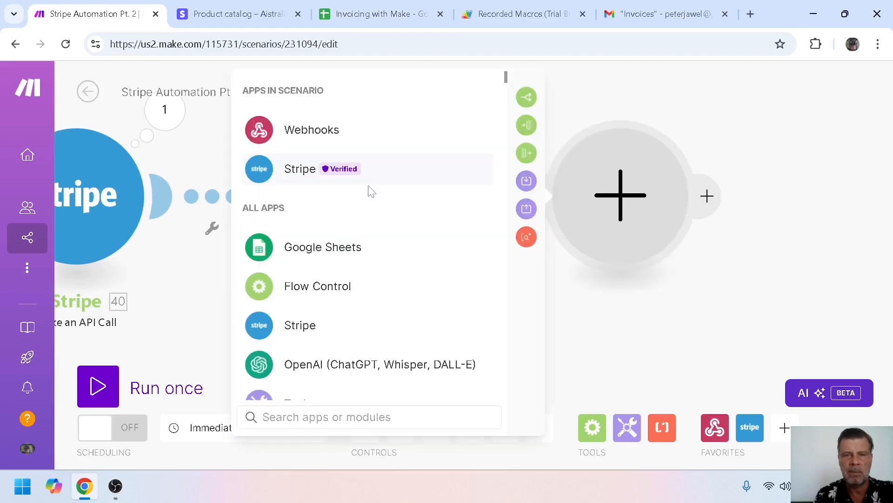
pyautogui.click(298, 179)
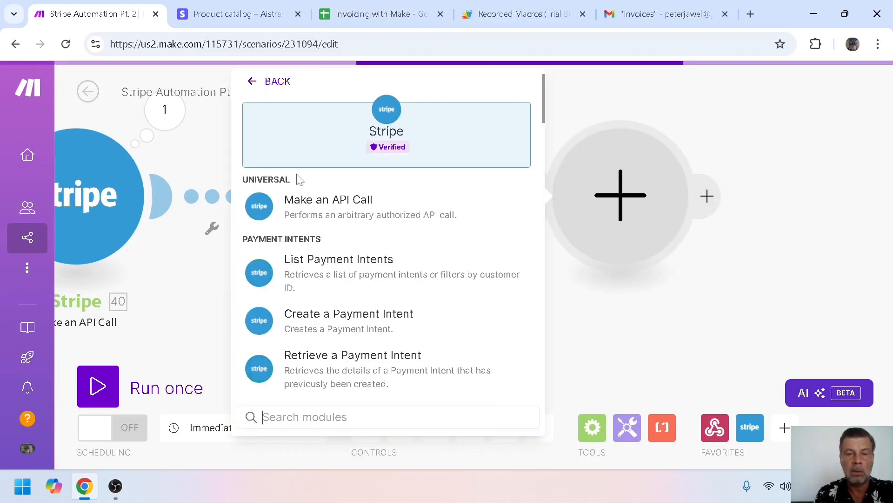
pyautogui.click(298, 200)
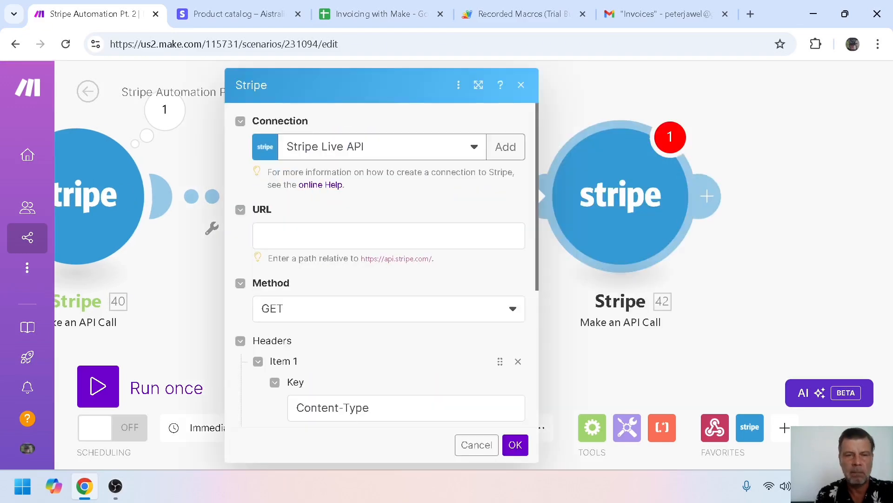
# Set the new Stripe call's URL to v1/subscriptions and its method to POST
pyautogui.click(335, 236)
pyautogui.write('v1/subscriptions')
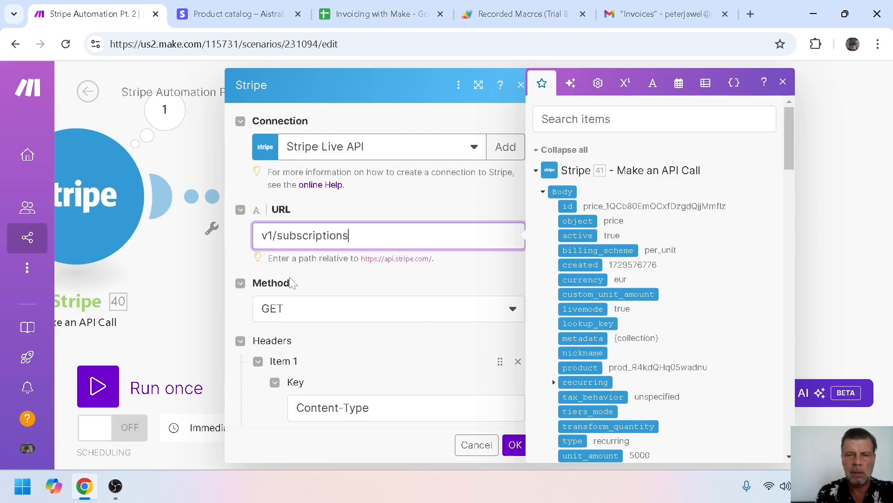
pyautogui.click(315, 313)
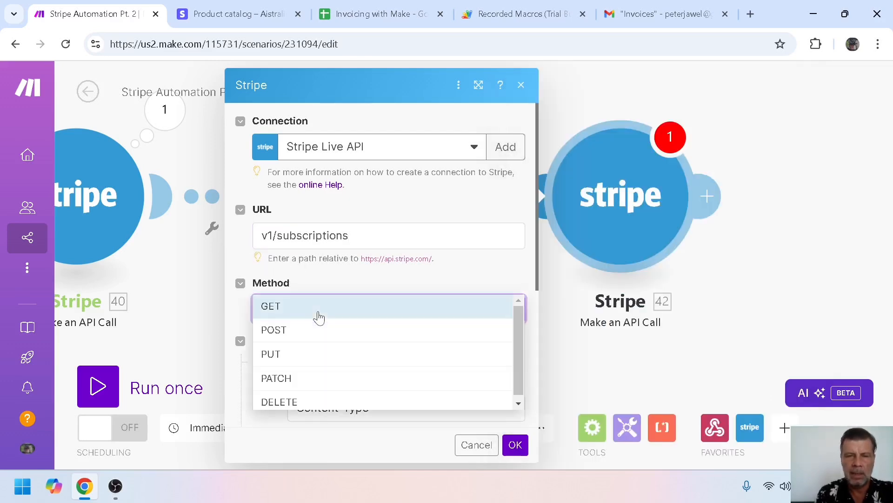
pyautogui.click(281, 331)
# Add a query string item with key customer and the webhook's Cust_Id field as its value
pyautogui.moveTo(537, 207); pyautogui.dragTo(529, 338)
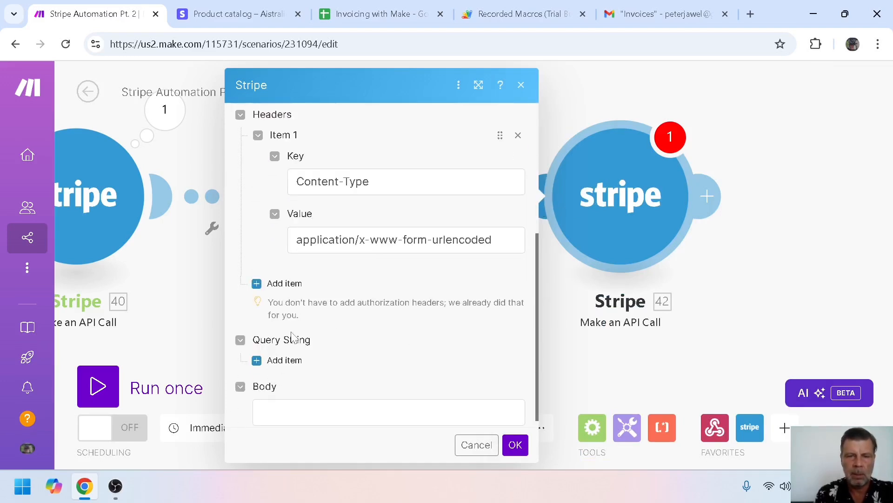
pyautogui.click(259, 361)
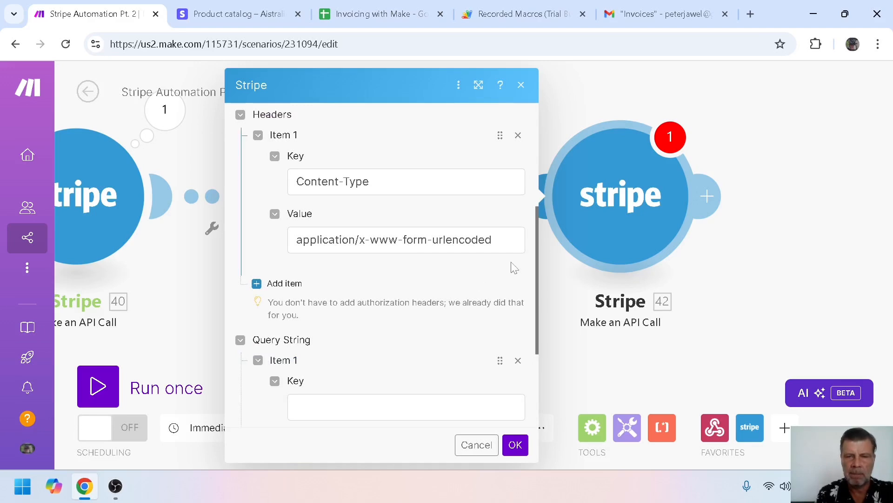
pyautogui.moveTo(537, 258); pyautogui.dragTo(538, 330)
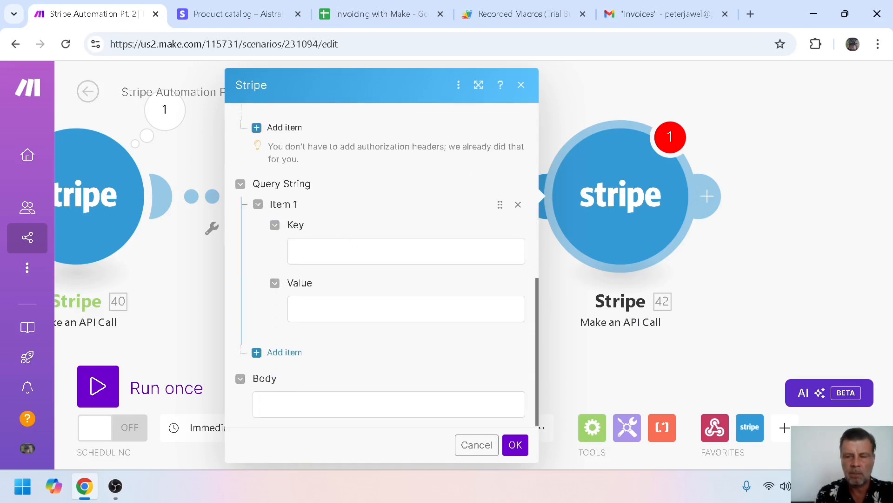
pyautogui.click(406, 252)
pyautogui.write('customer')
pyautogui.press('Tab')
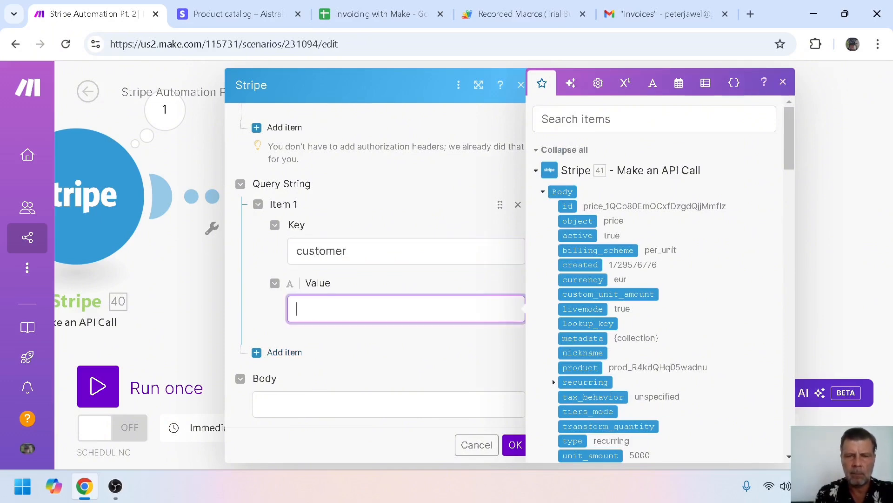
pyautogui.click(537, 170)
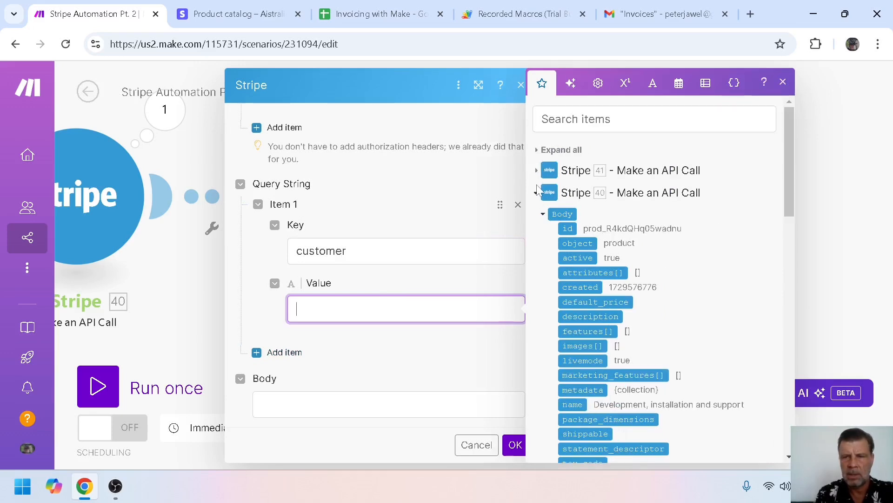
pyautogui.click(537, 193)
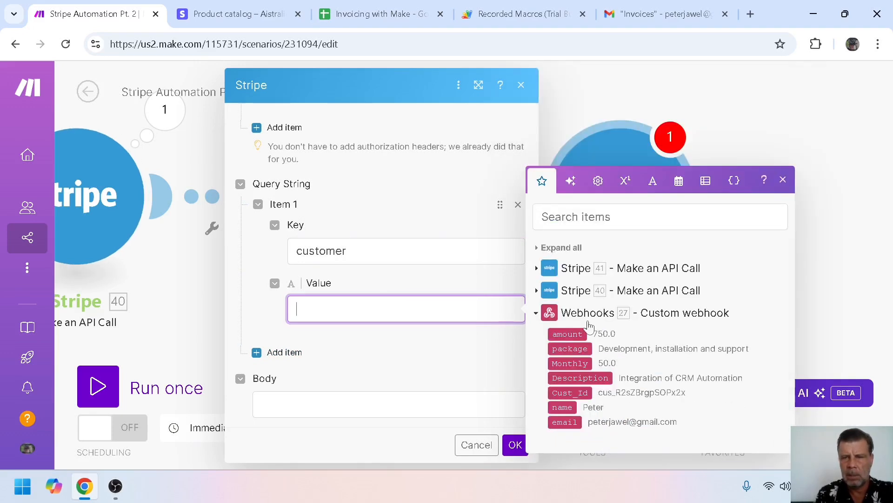
pyautogui.click(578, 392)
pyautogui.moveTo(578, 392); pyautogui.dragTo(372, 309)
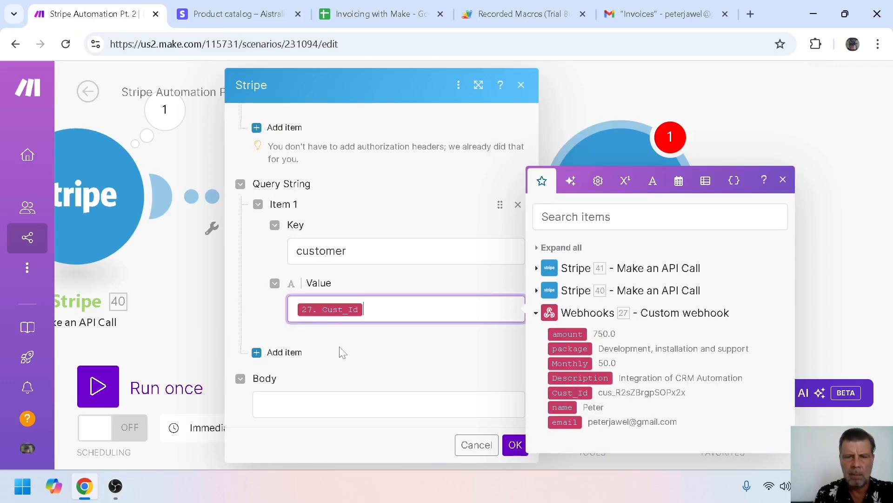
# Add a second query string item with key items[0][price] and the prices call's body id as its value
pyautogui.click(279, 354)
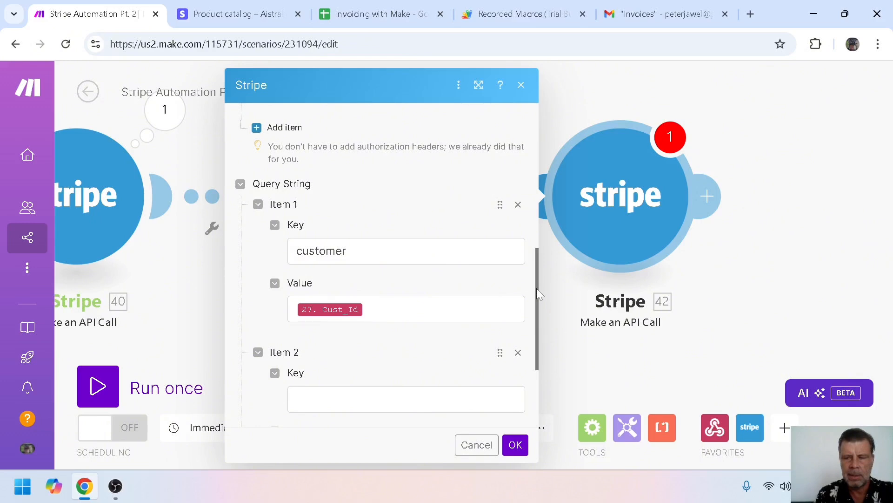
pyautogui.moveTo(537, 288); pyautogui.dragTo(465, 356)
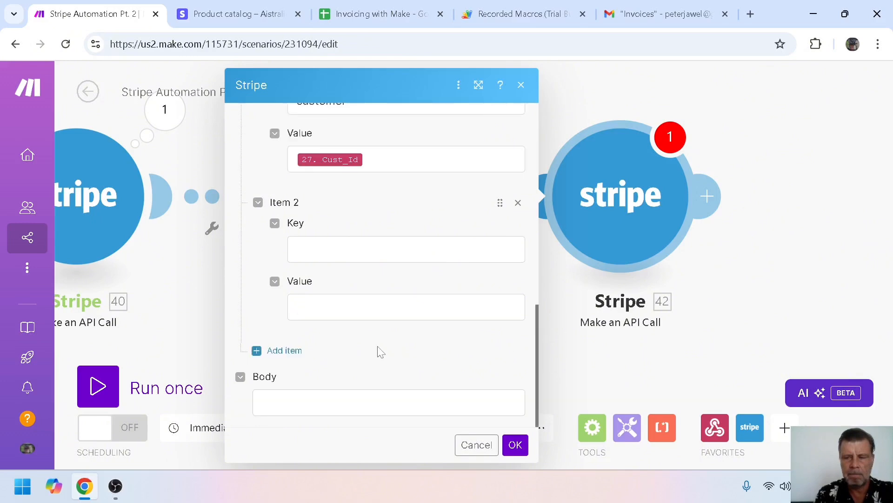
pyautogui.click(298, 249)
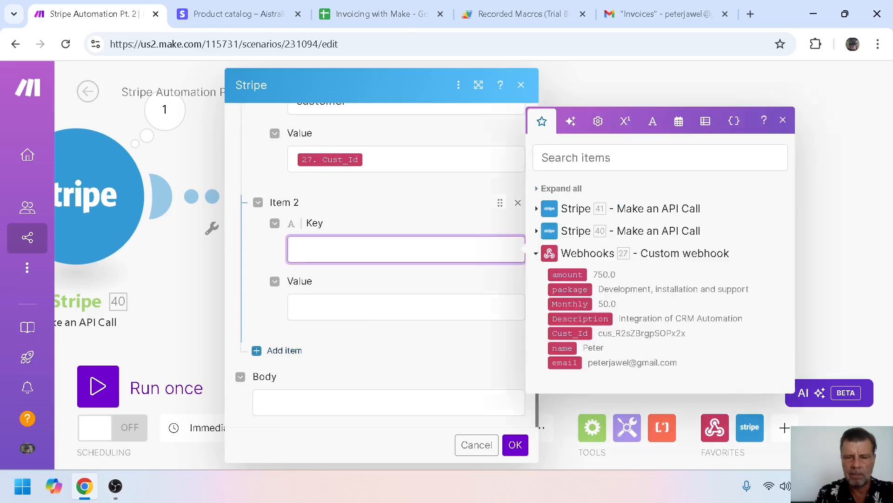
pyautogui.write('items[0][price')
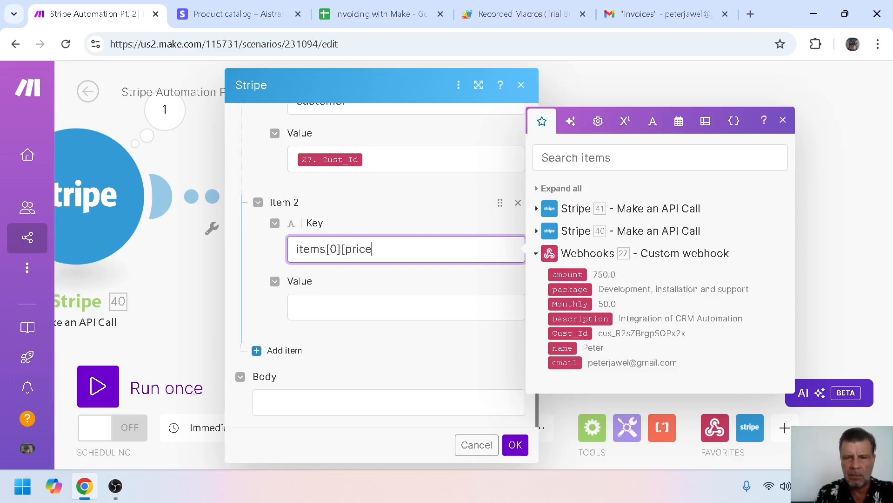
pyautogui.write('0')
pyautogui.press('BackSpace')
pyautogui.write(']')
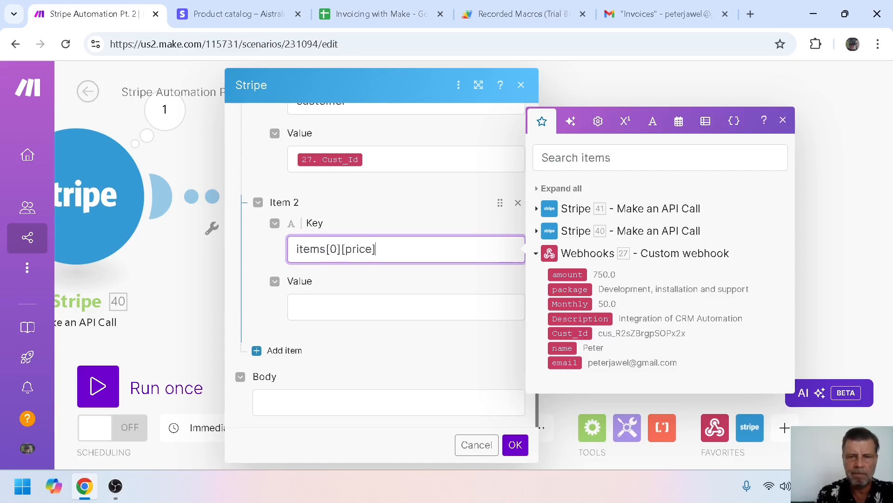
pyautogui.press('Tab')
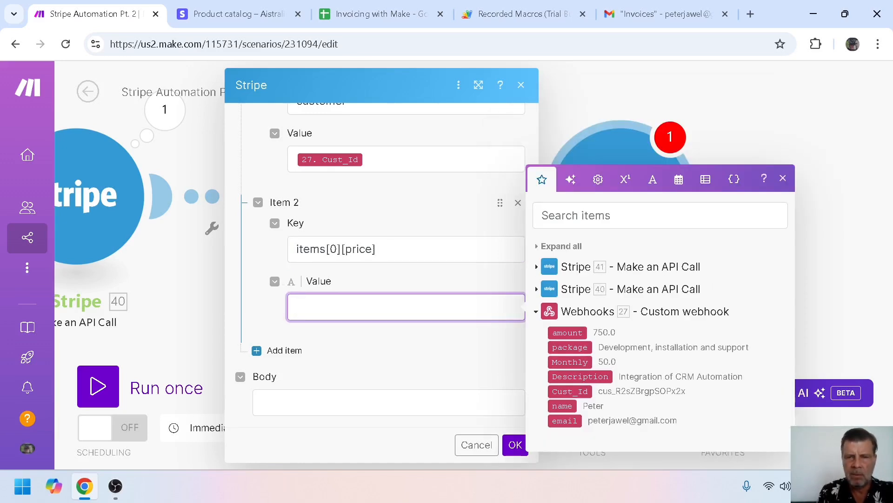
pyautogui.click(536, 269)
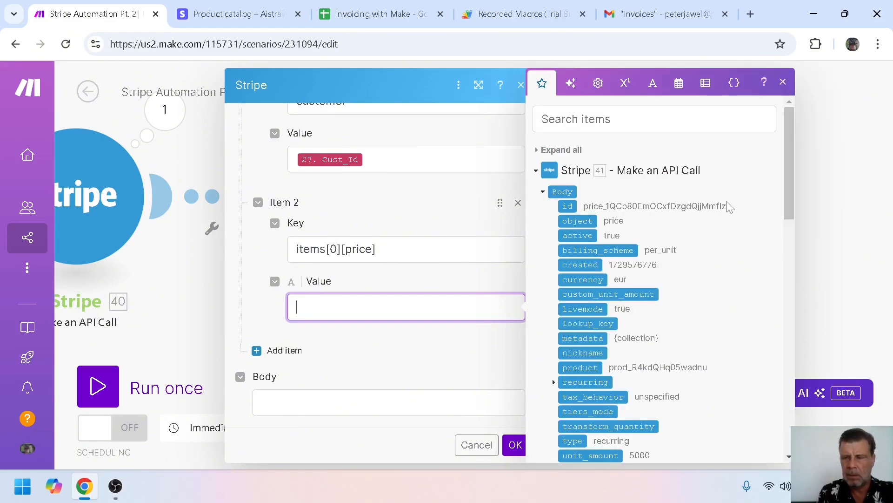
pyautogui.moveTo(788, 167); pyautogui.dragTo(790, 184)
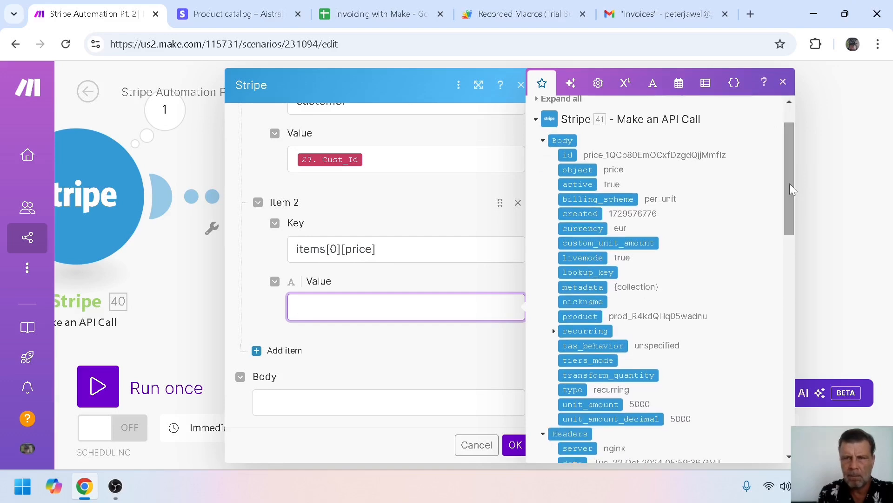
pyautogui.click(567, 156)
pyautogui.click(567, 155)
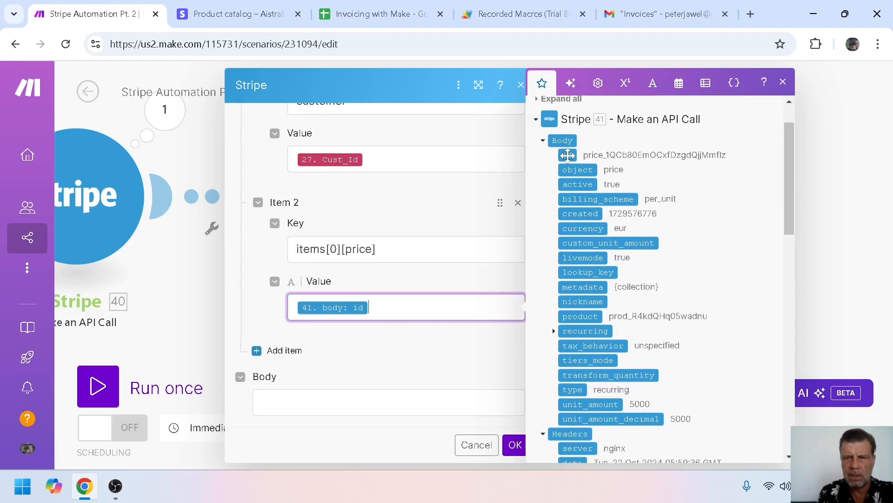
pyautogui.click(337, 335)
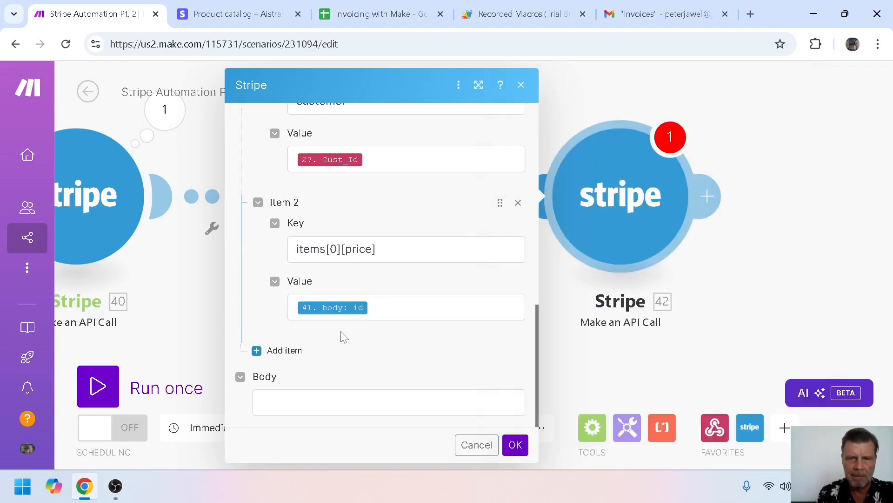
# Add a third query string item with key collection_method and value send_invoice
pyautogui.click(258, 356)
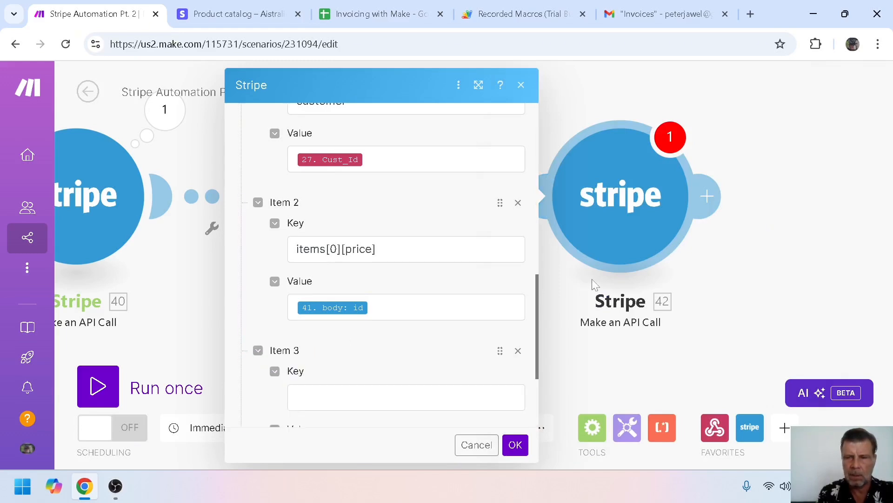
pyautogui.moveTo(537, 300); pyautogui.dragTo(535, 335)
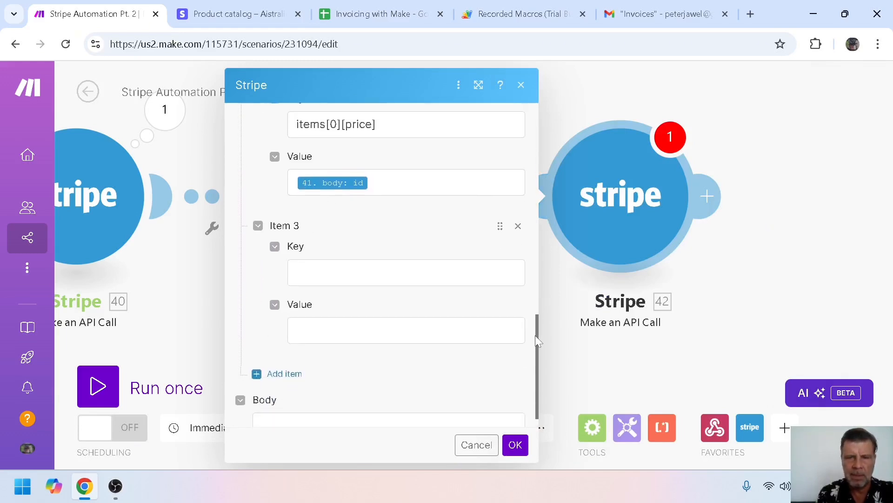
pyautogui.click(404, 272)
pyautogui.write('collec')
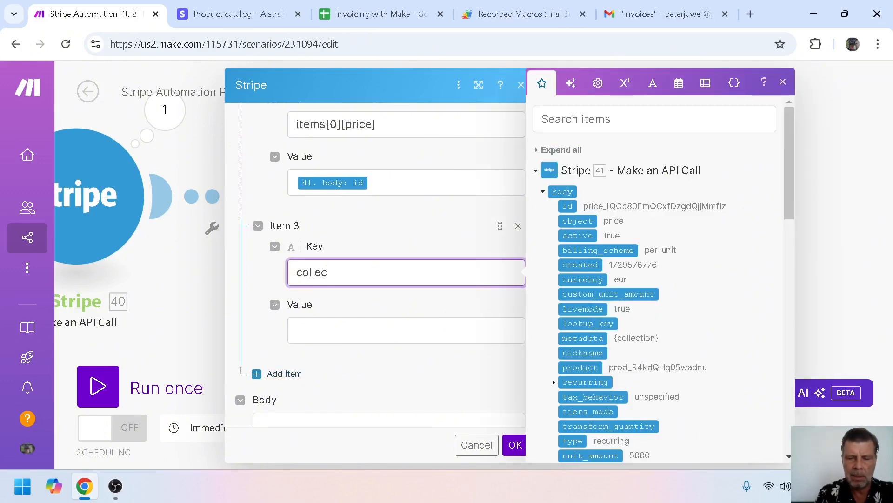
pyautogui.write('tion_method')
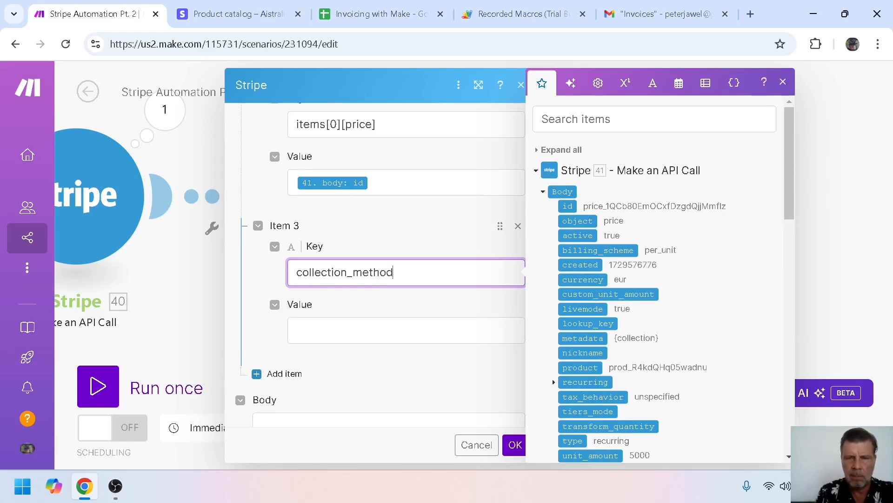
pyautogui.press('Tab')
pyautogui.write('send_invoice')
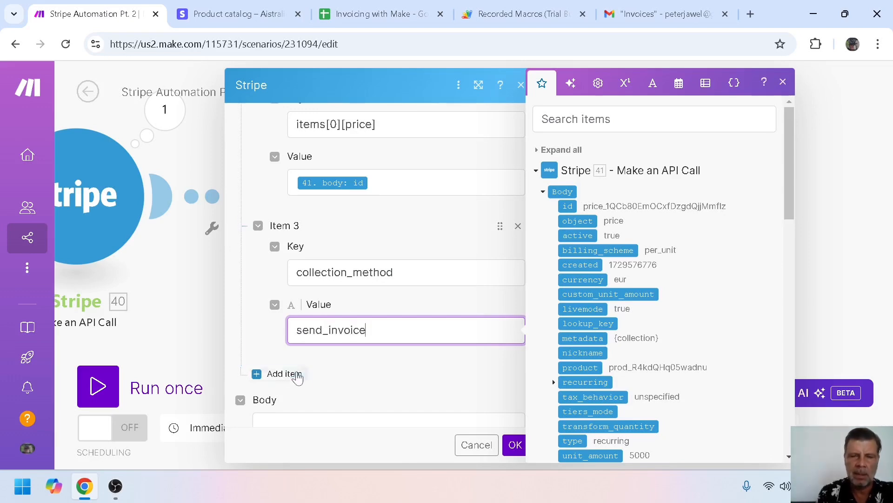
# Add a fourth query string item with key days_unti_due and value 3
pyautogui.click(280, 373)
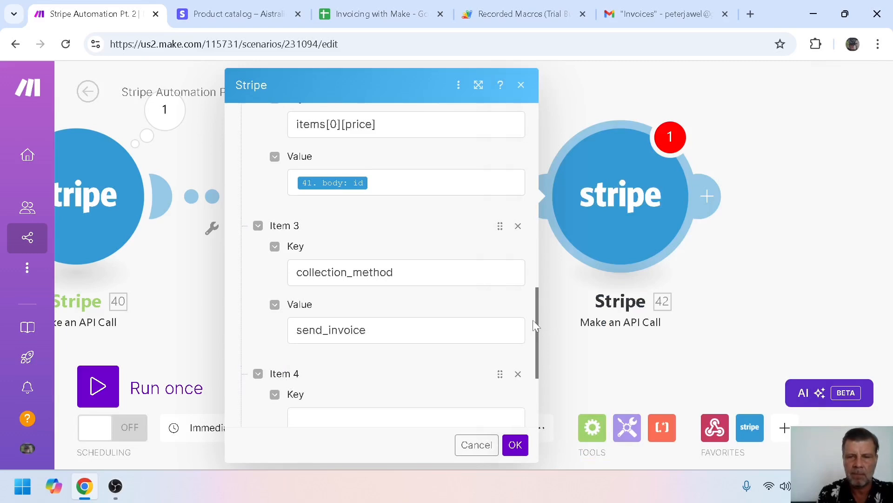
pyautogui.moveTo(537, 320); pyautogui.dragTo(536, 387)
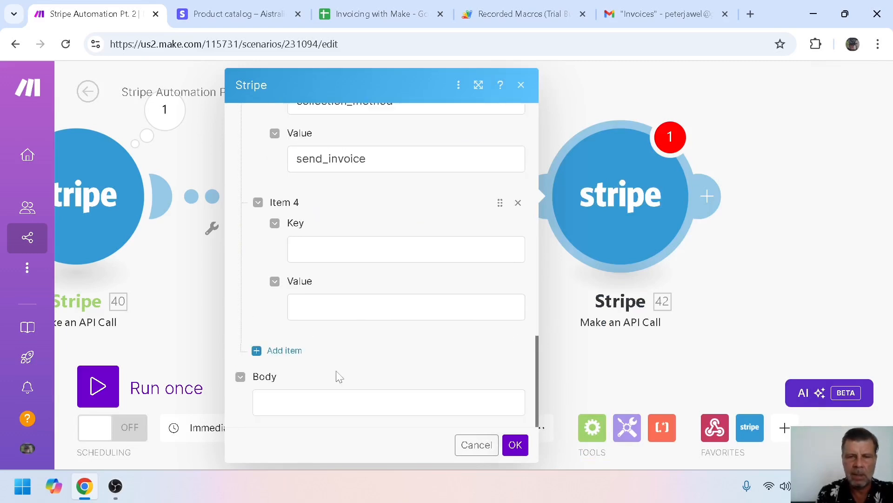
pyautogui.click(395, 249)
pyautogui.write('da')
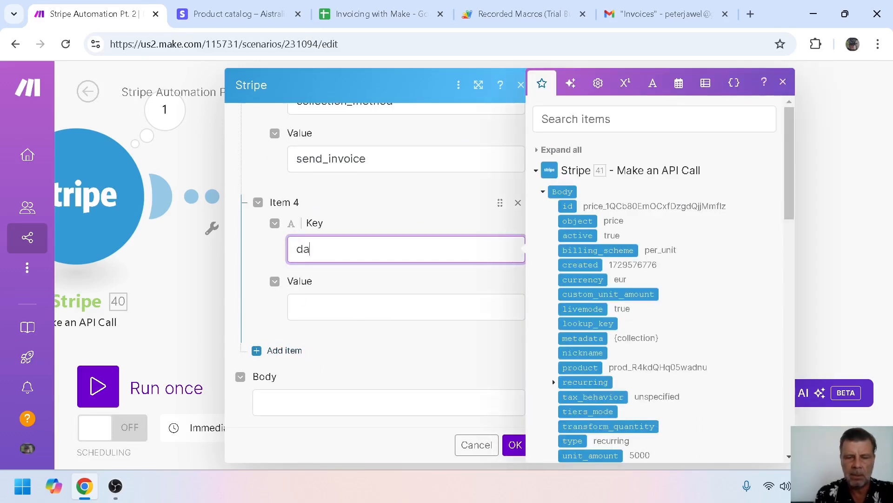
pyautogui.write('ys_unt')
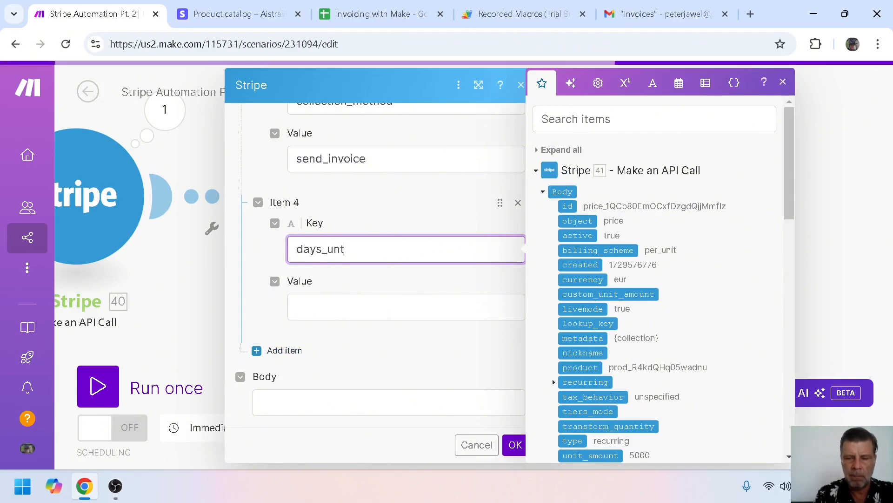
pyautogui.write('i_due')
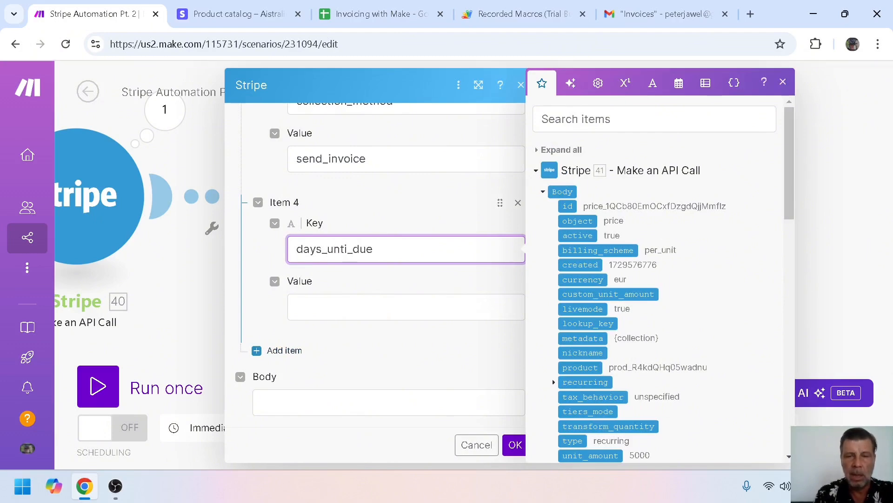
pyautogui.click(337, 306)
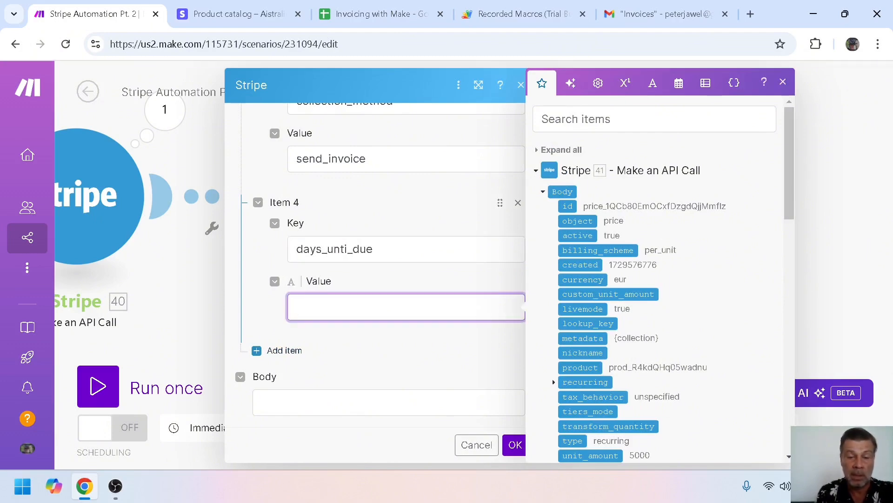
pyautogui.write('3')
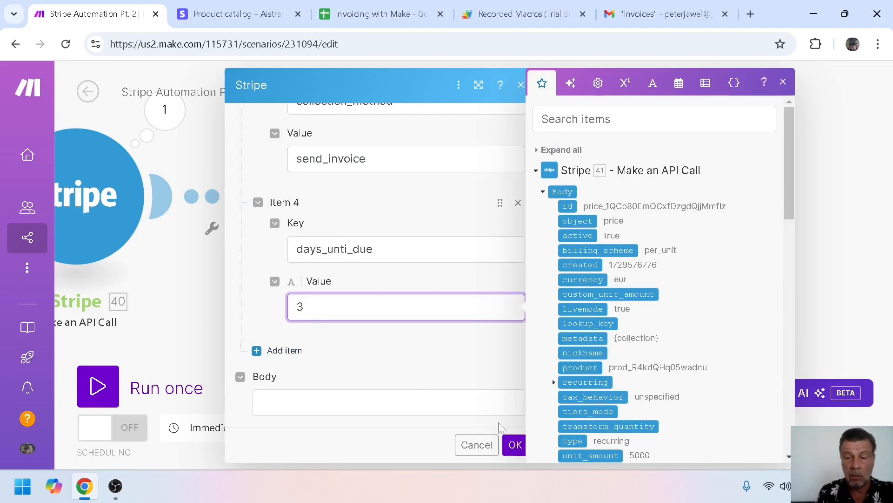
# Save the query string settings of the subscriptions API call
pyautogui.click(514, 444)
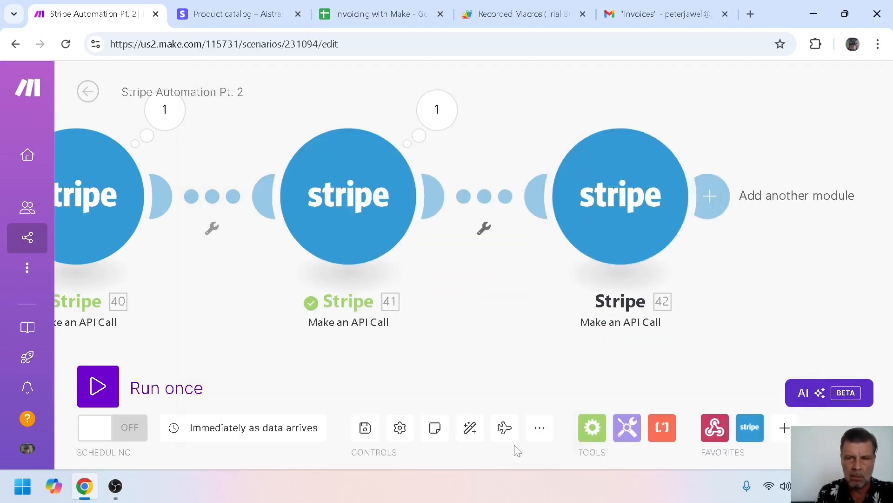
pyautogui.rightClick(606, 202)
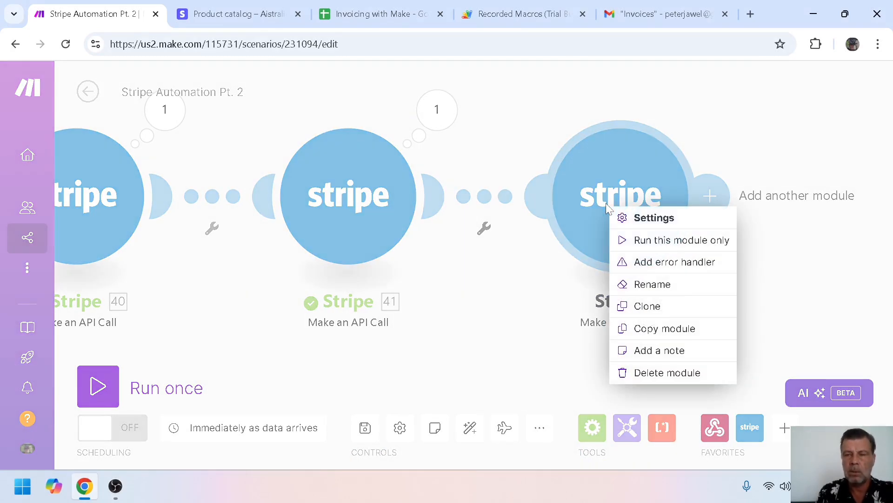
pyautogui.click(647, 241)
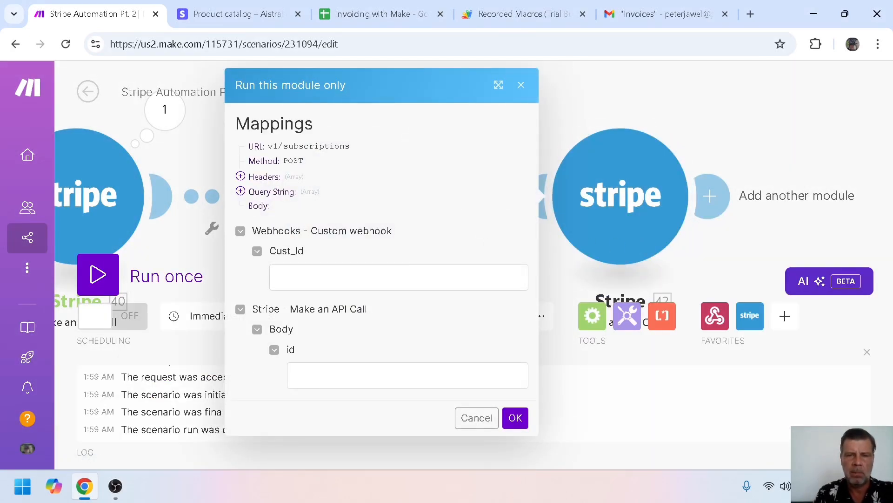
pyautogui.click(354, 277)
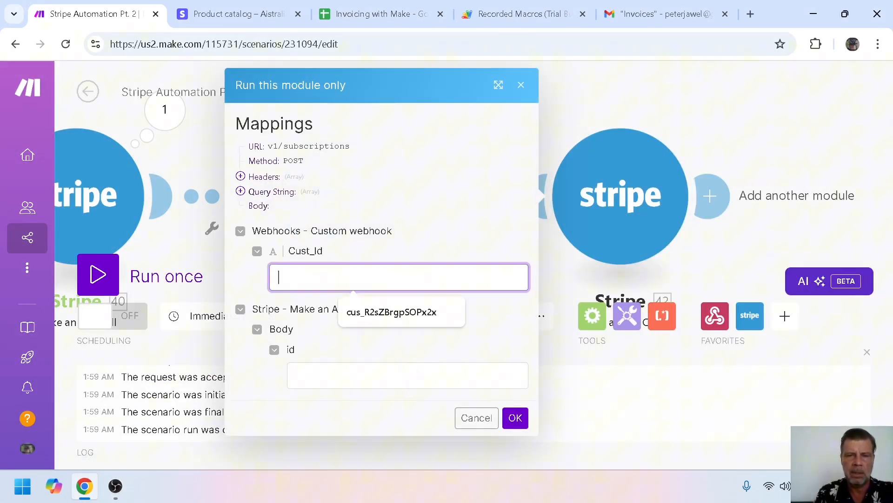
pyautogui.click(372, 313)
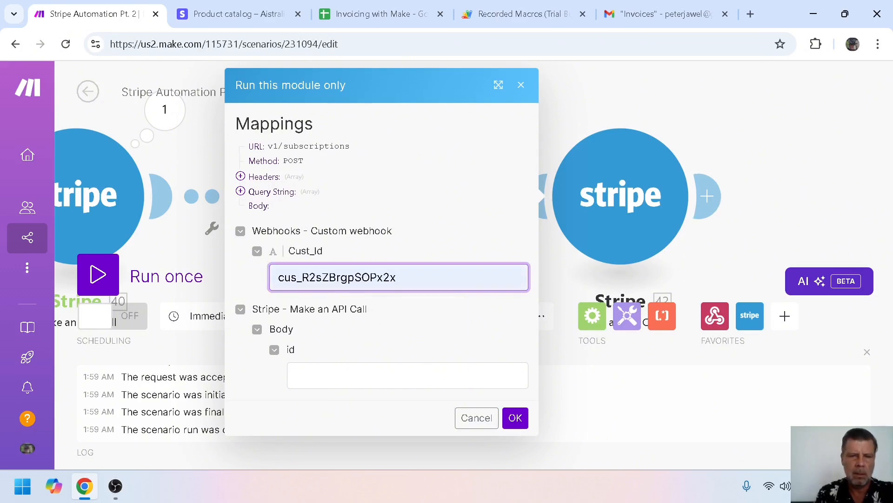
pyautogui.click(372, 376)
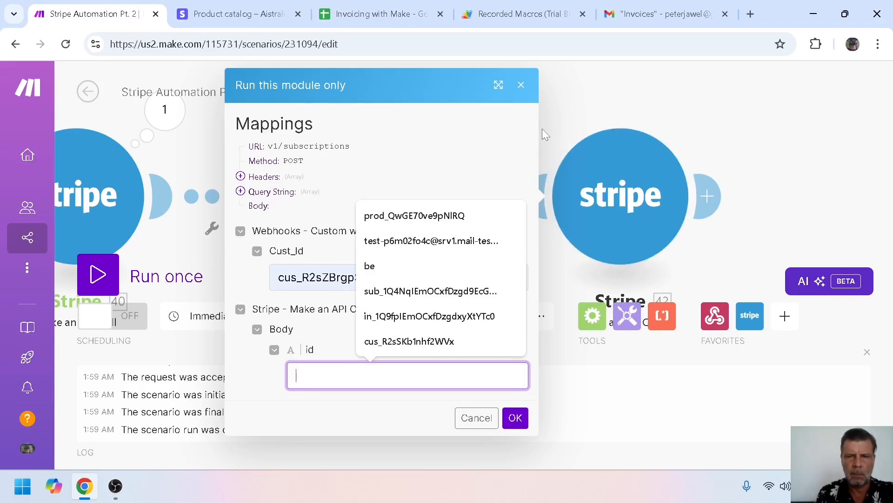
pyautogui.click(522, 85)
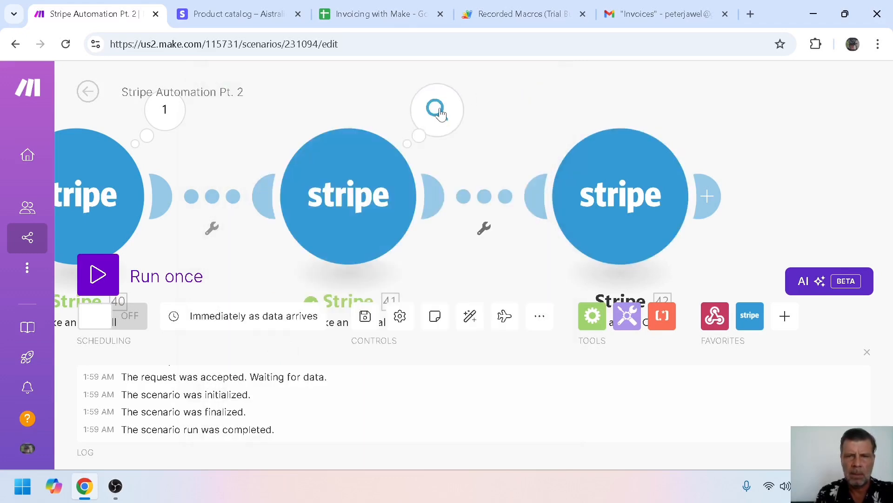
# Copy the price ID from the body in the output bundle of the v1/prices API call
pyautogui.click(437, 111)
pyautogui.click(770, 142)
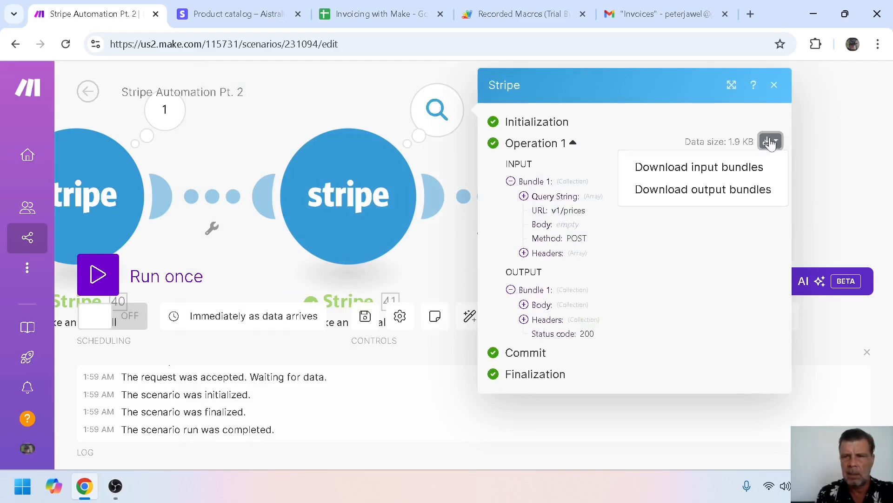
pyautogui.click(679, 189)
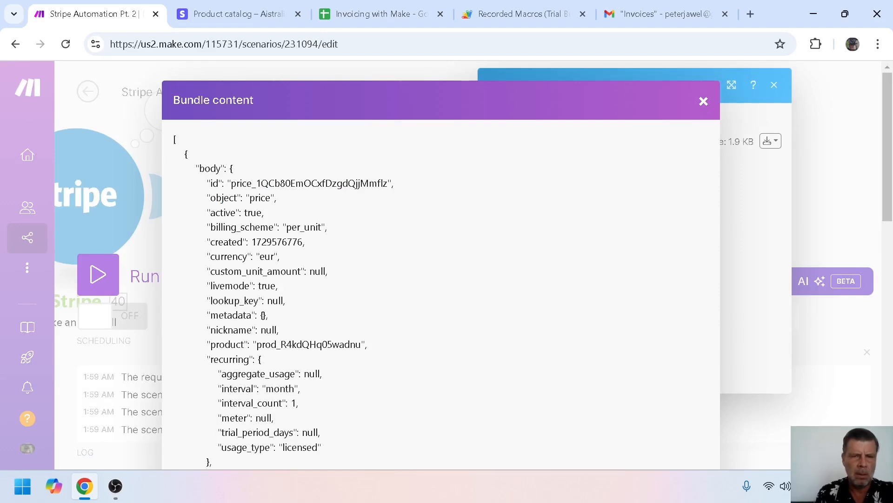
pyautogui.moveTo(231, 183); pyautogui.dragTo(388, 183)
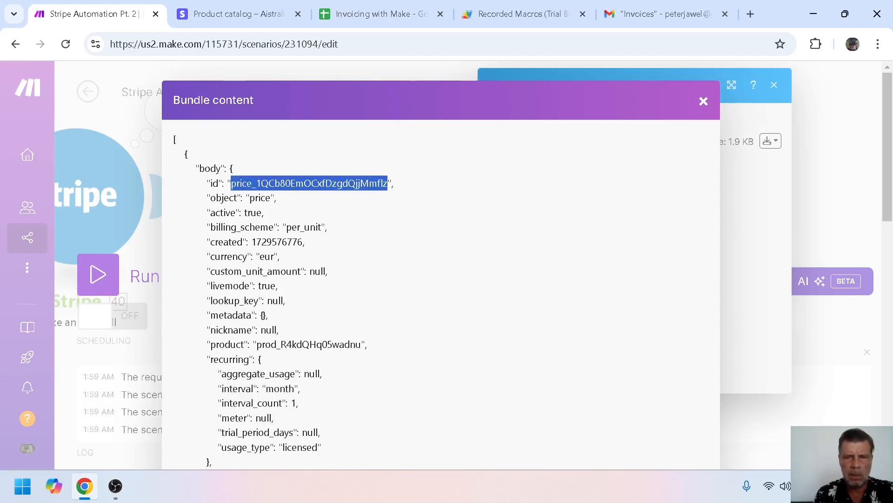
pyautogui.click(702, 103)
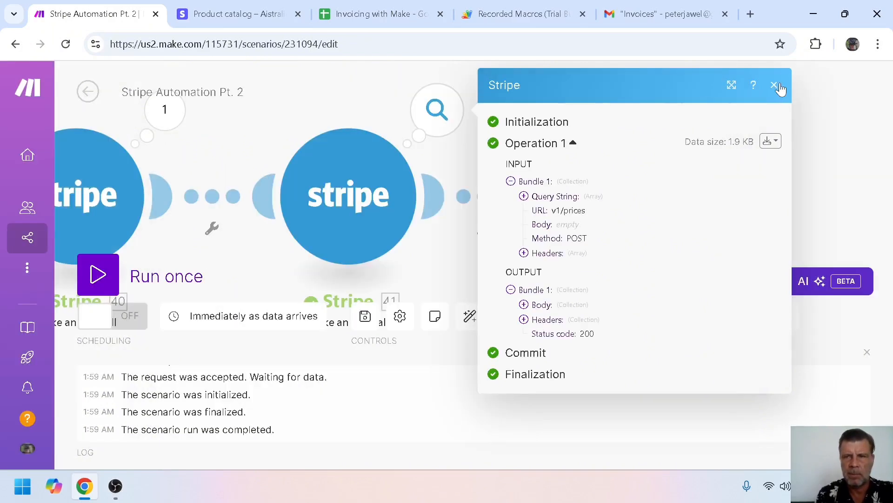
pyautogui.click(774, 86)
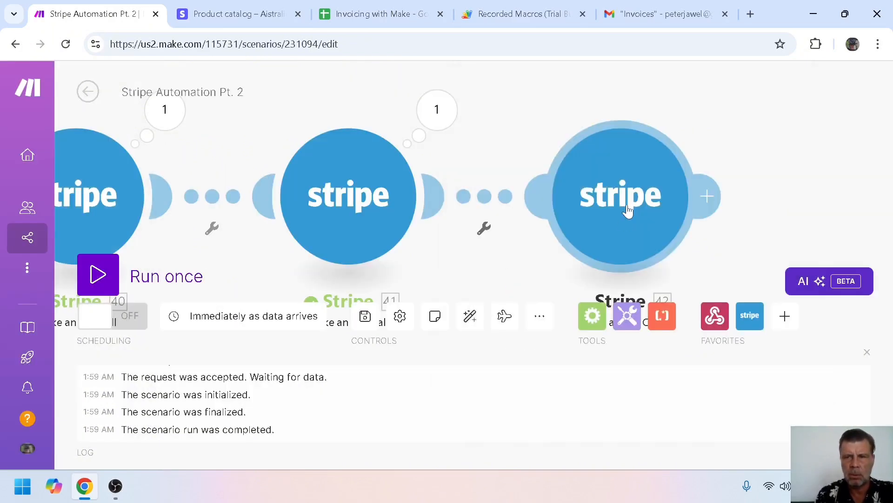
# Try to run only the subscriptions API call, supplying the stored customer ID as Cust_Id and the copied price ID as body id
pyautogui.rightClick(628, 211)
pyautogui.click(664, 241)
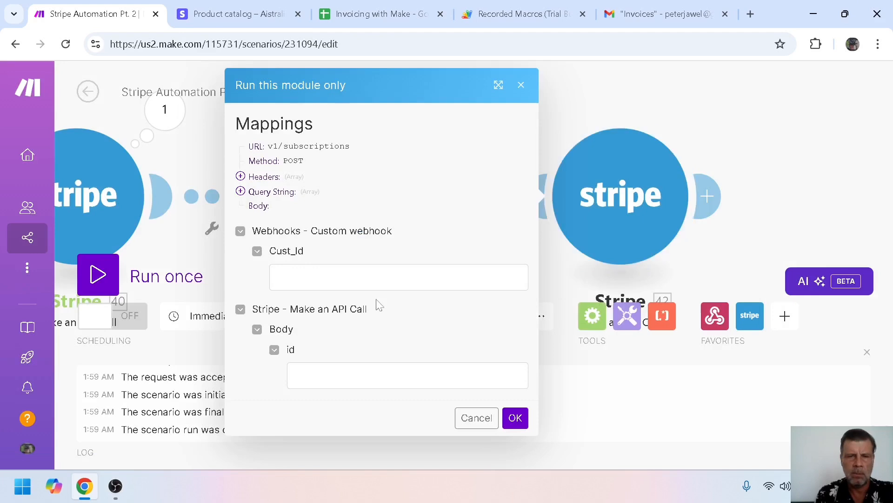
pyautogui.click(377, 277)
pyautogui.click(377, 313)
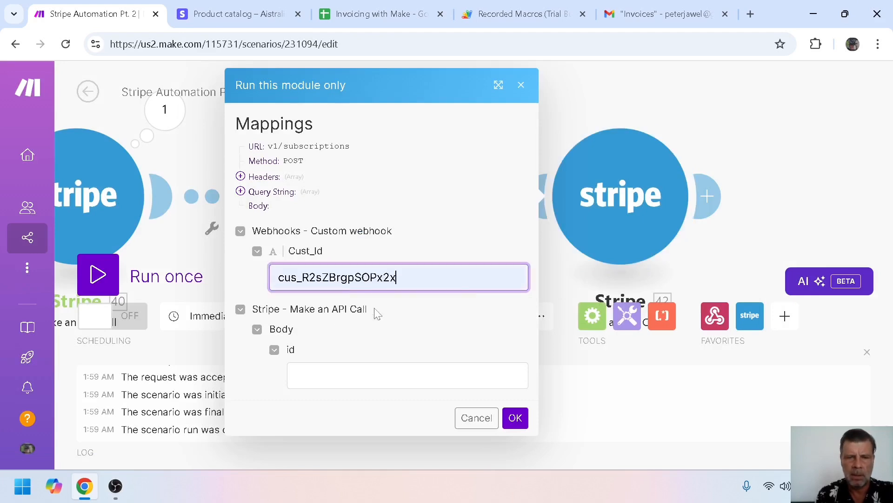
pyautogui.click(377, 375)
pyautogui.write('price_1QCb80IEmOCxfDzgdQjMmfz')
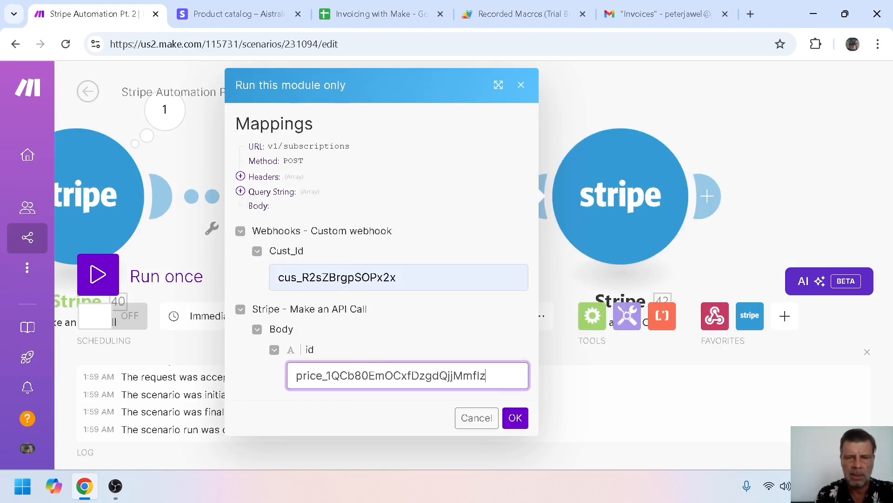
pyautogui.click(515, 417)
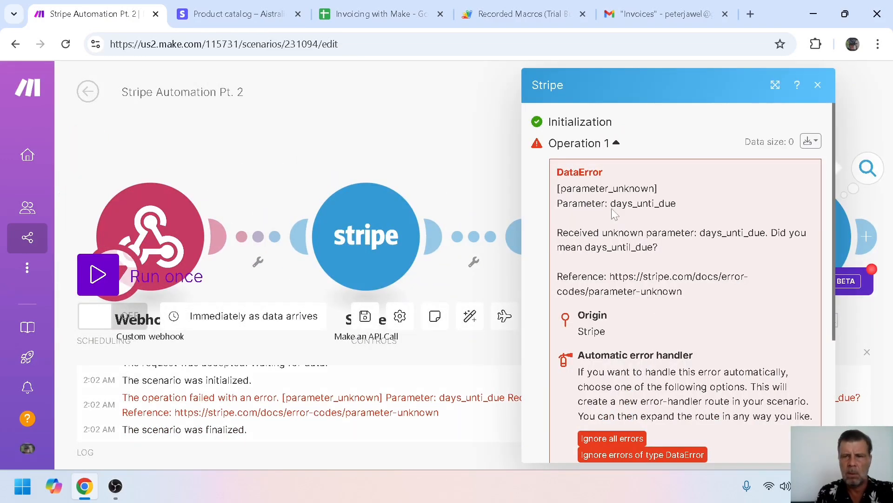
pyautogui.click(818, 84)
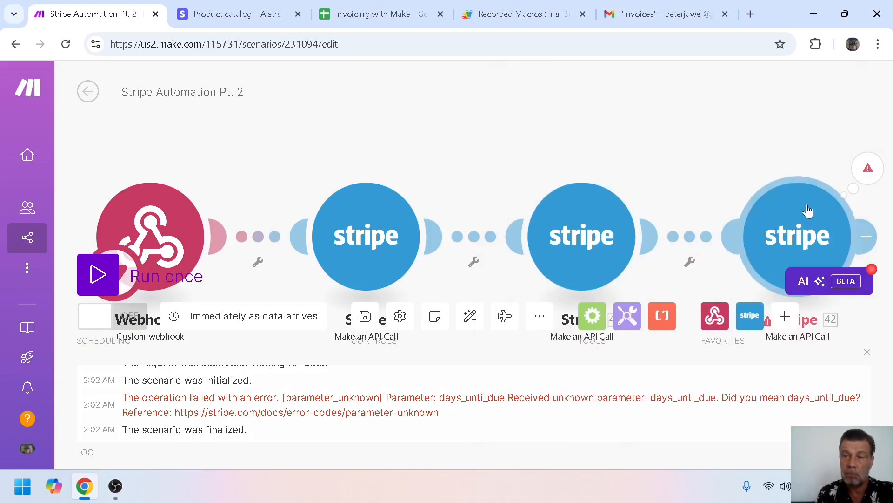
# Correct the key of the subscriptions call's fourth query string item to days_until_due
pyautogui.click(780, 216)
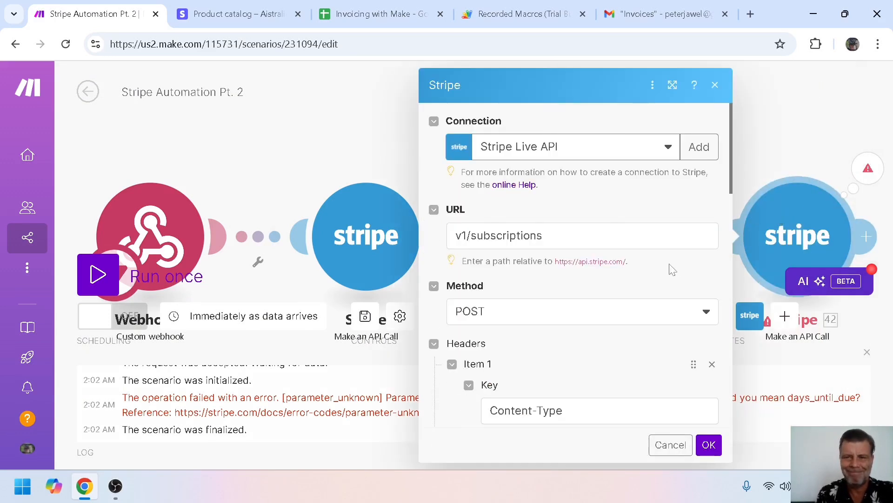
pyautogui.moveTo(732, 181); pyautogui.dragTo(750, 416)
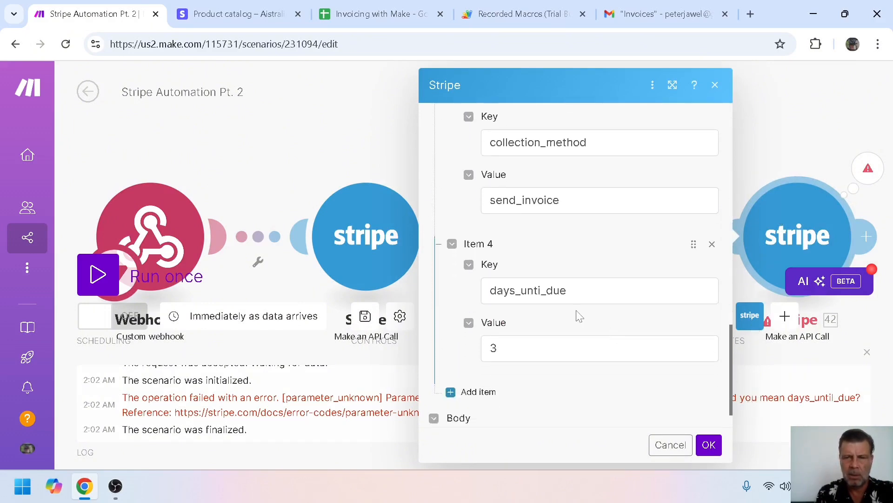
pyautogui.click(541, 290)
pyautogui.write('l')
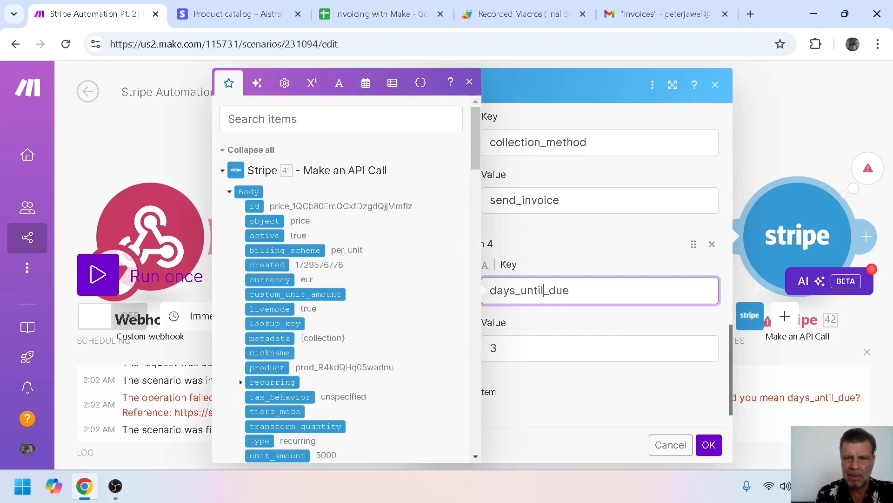
pyautogui.click(709, 444)
# Run only the corrected subscriptions API call with the stored customer ID and copied price ID, and close its output and the log
pyautogui.rightClick(789, 216)
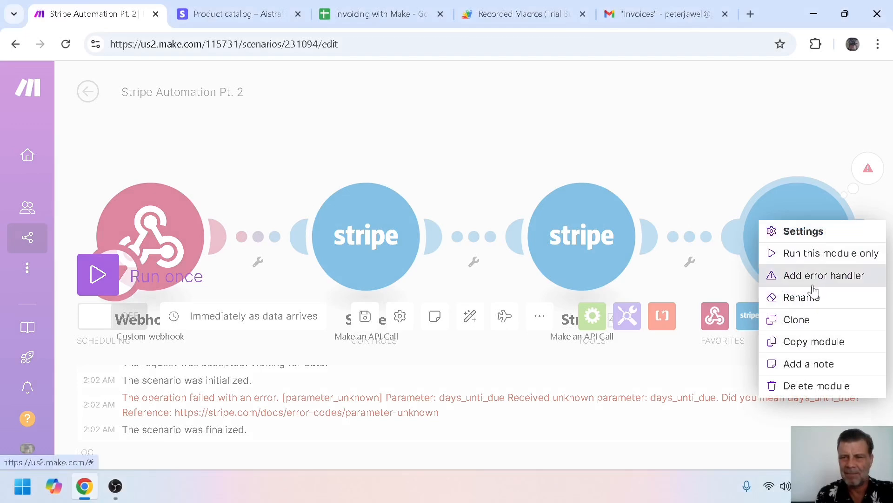
pyautogui.click(805, 256)
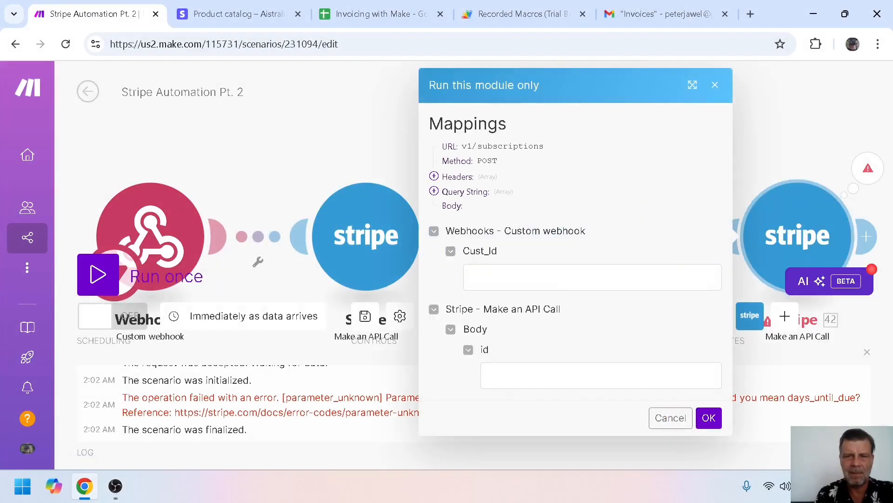
pyautogui.click(554, 277)
pyautogui.click(555, 311)
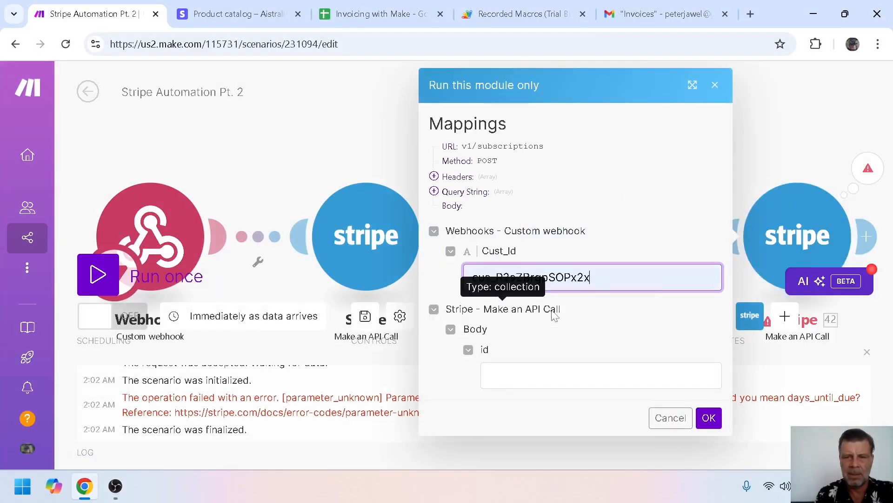
pyautogui.click(581, 375)
pyautogui.write('price_1QCb80EmOCxfDzgdQjjMmfIz')
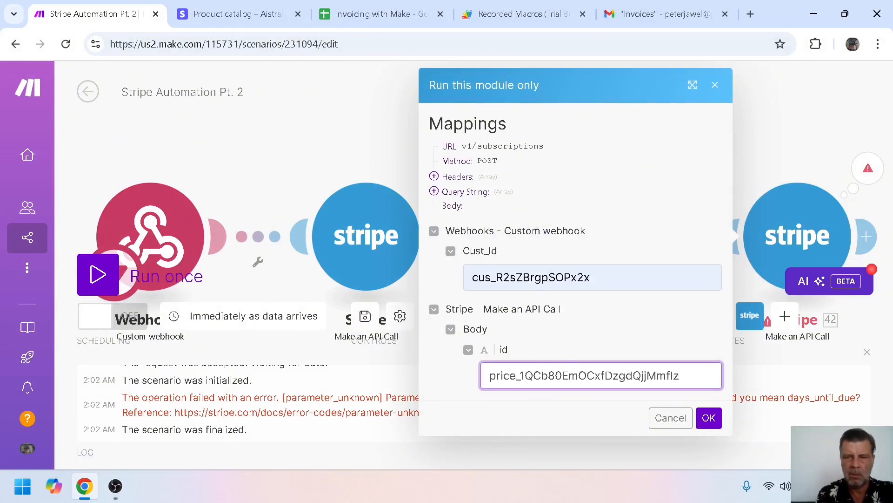
pyautogui.click(709, 419)
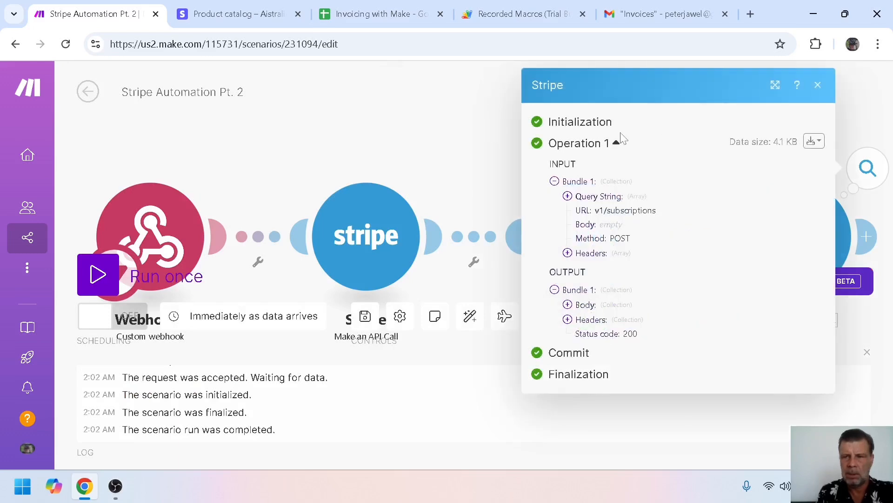
pyautogui.click(810, 88)
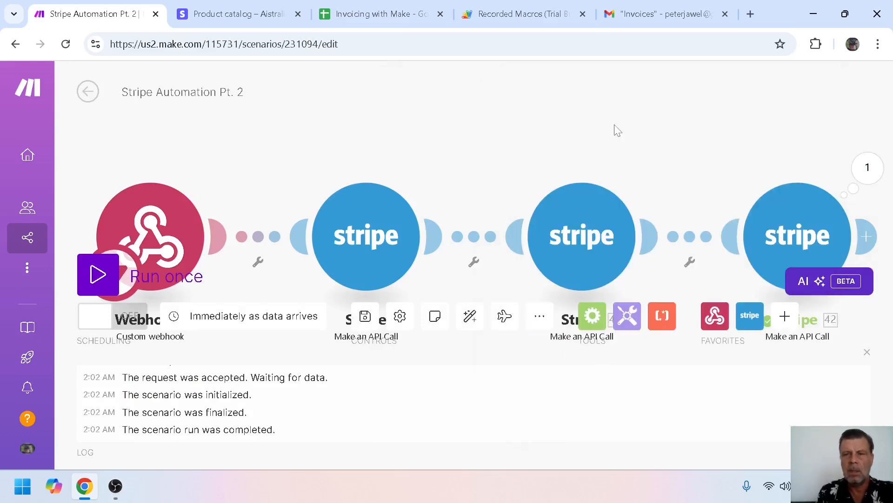
pyautogui.moveTo(604, 127); pyautogui.dragTo(556, 119)
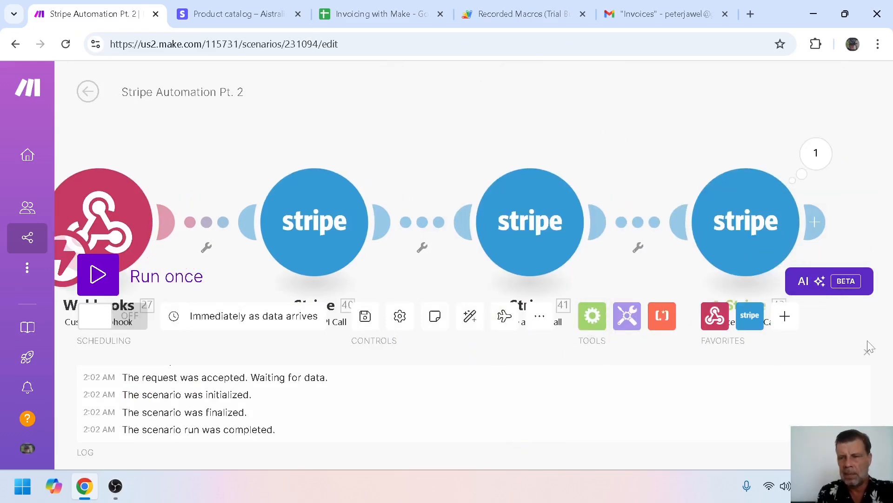
pyautogui.click(868, 353)
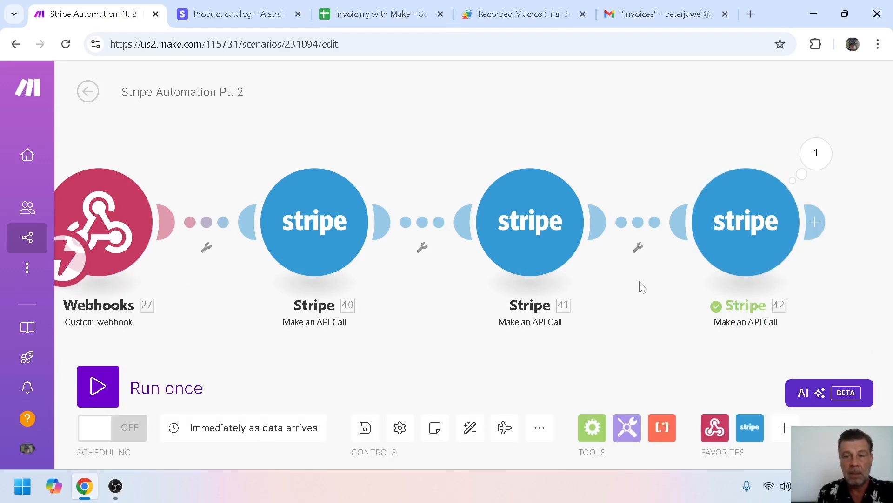
# Add a Stripe Finalize a Draft Invoice module after the subscriptions API call
pyautogui.click(817, 222)
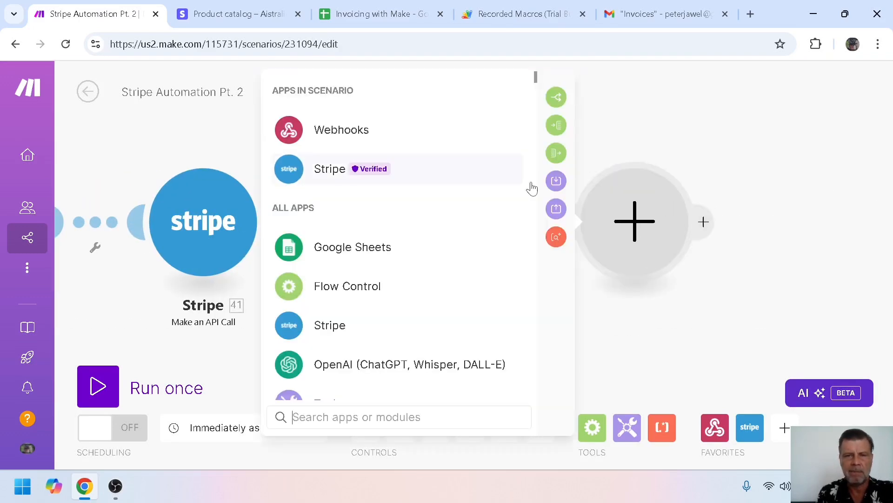
pyautogui.click(327, 177)
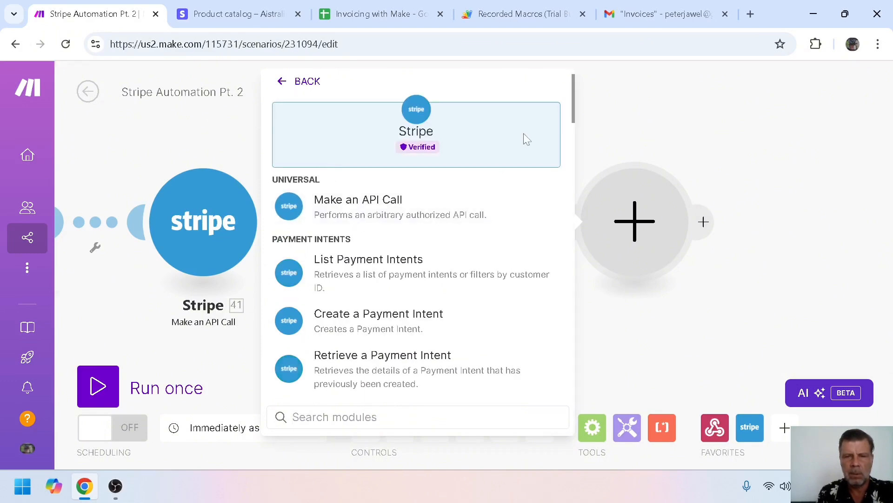
pyautogui.write('finali')
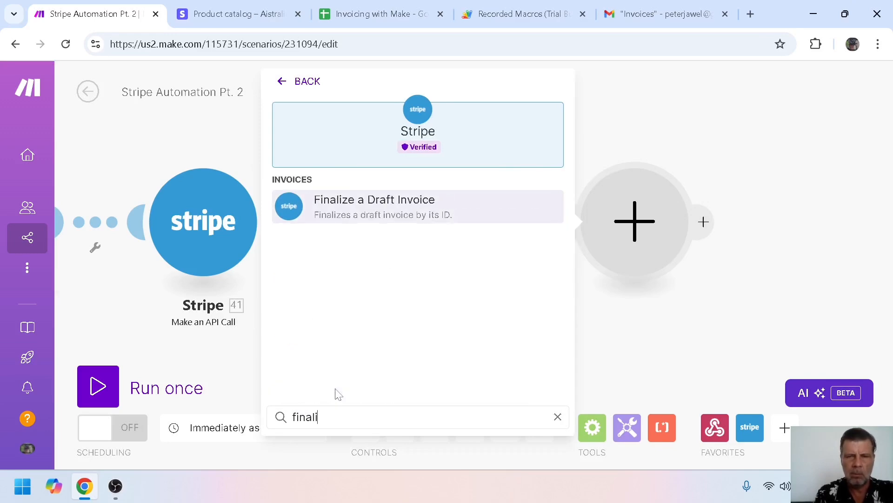
pyautogui.click(340, 200)
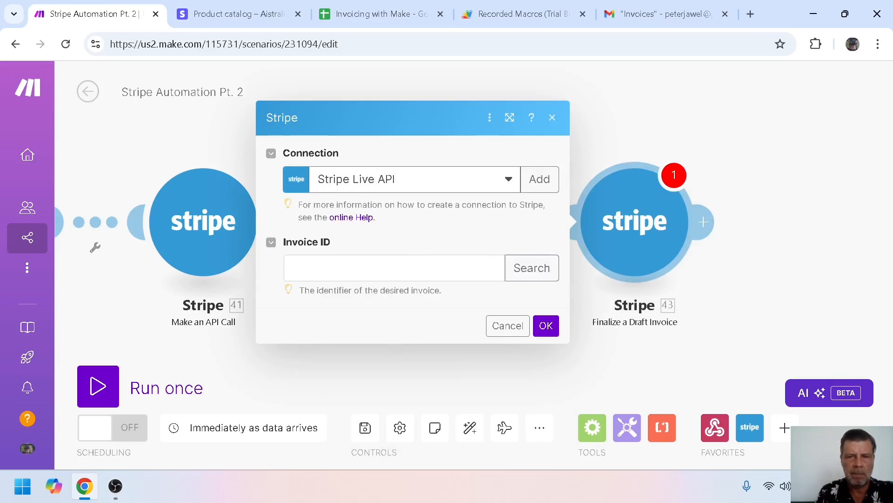
# Map the Finalize a Draft Invoice module's Invoice ID to latest_invoice from the subscriptions API call and save the module
pyautogui.click(395, 268)
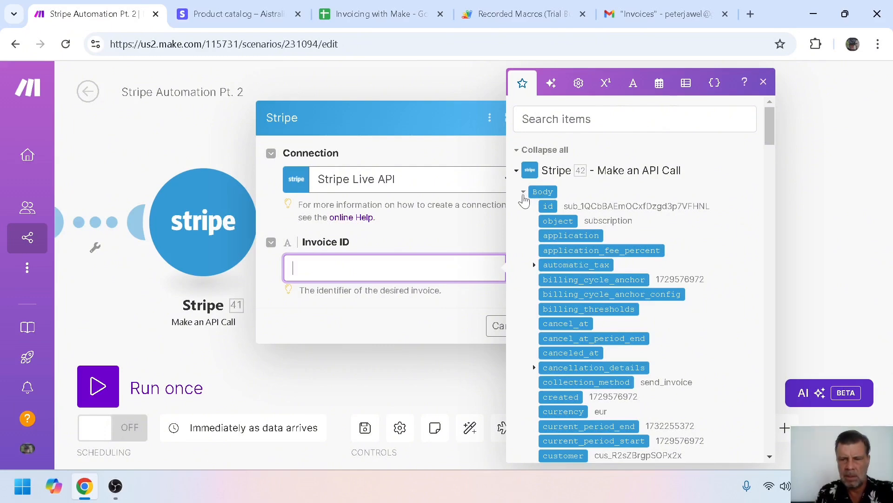
pyautogui.moveTo(768, 121); pyautogui.dragTo(770, 185)
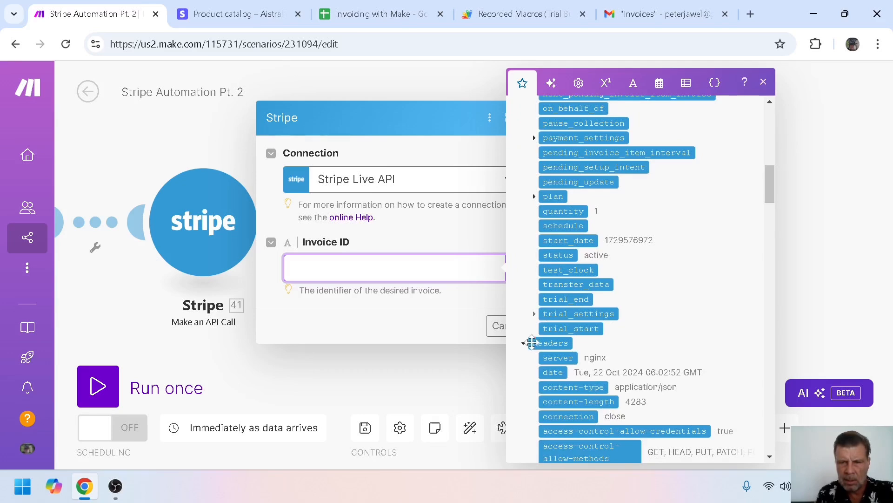
pyautogui.click(524, 345)
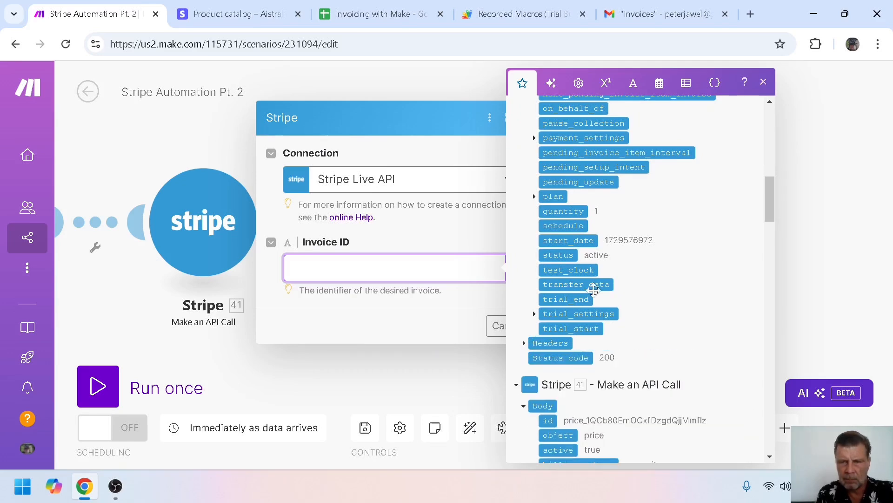
pyautogui.moveTo(766, 200); pyautogui.dragTo(763, 171)
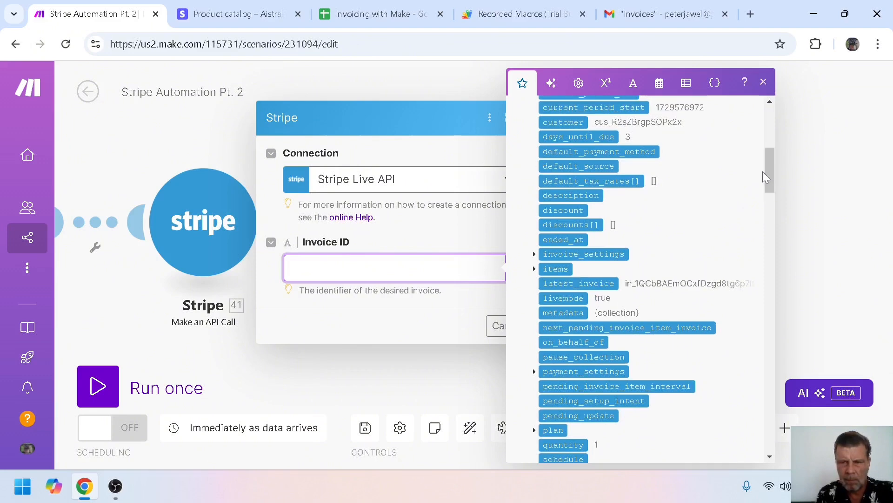
pyautogui.click(590, 283)
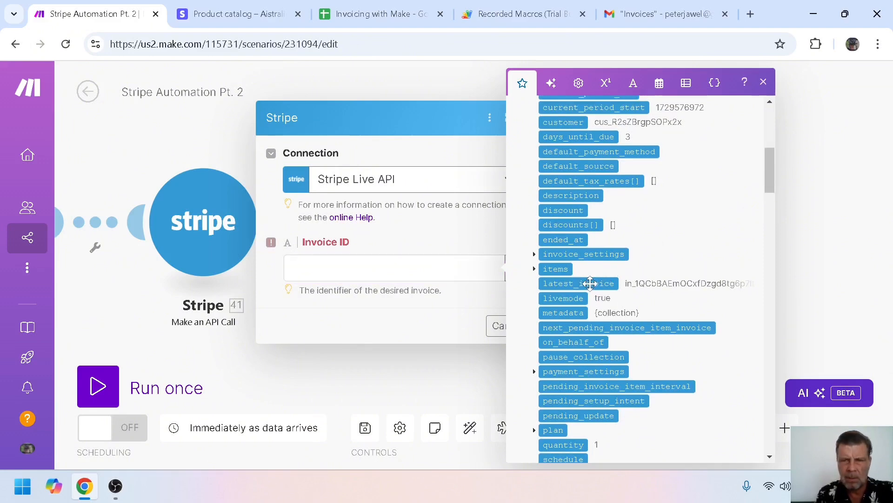
pyautogui.click(425, 319)
pyautogui.click(544, 326)
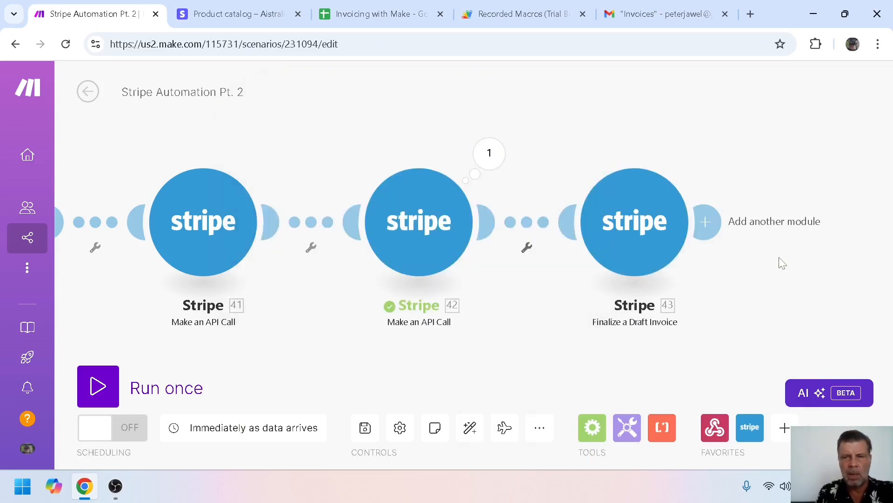
# Add a Stripe Make an API Call module after the Finalize a Draft Invoice module
pyautogui.click(712, 224)
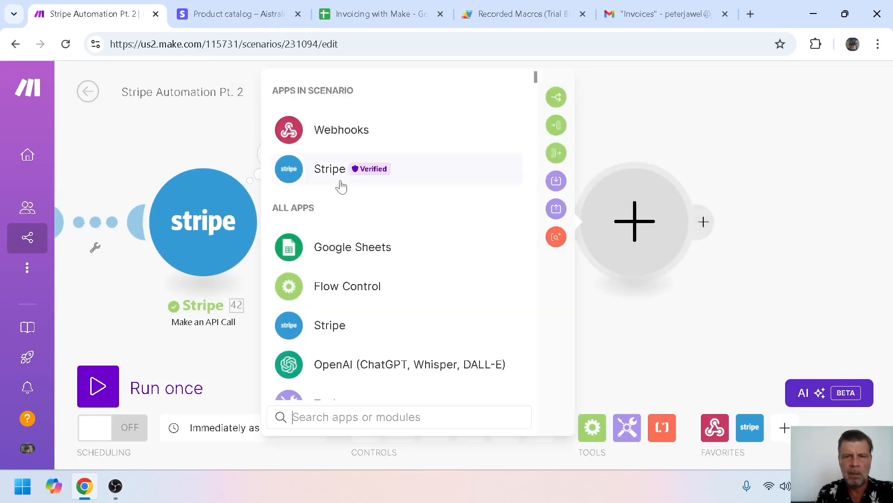
pyautogui.click(330, 172)
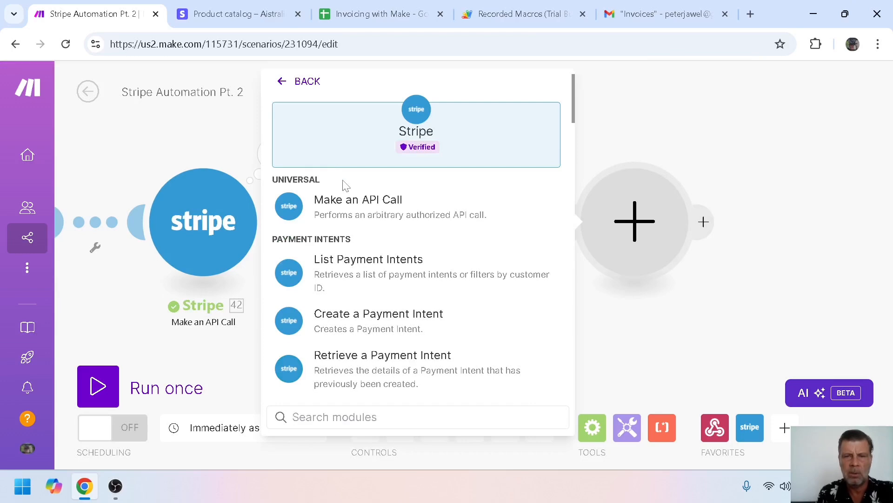
pyautogui.click(353, 200)
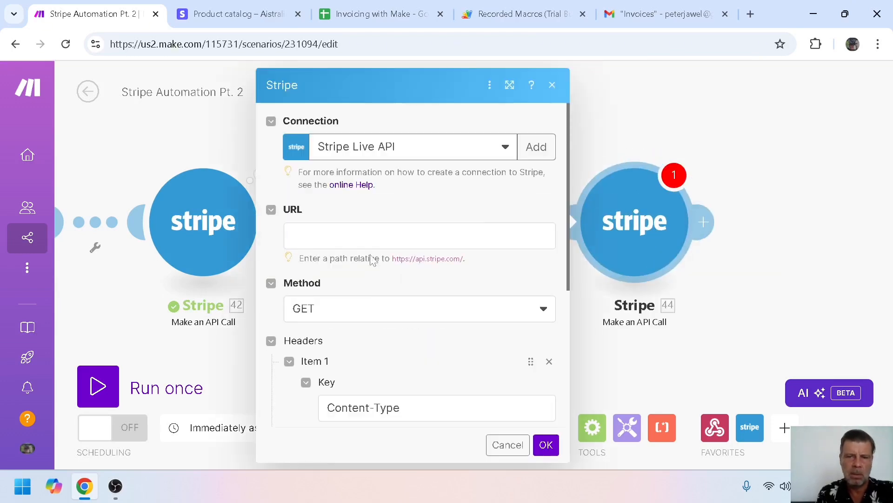
# Set the new API call's URL to v1/invoices/, the finalized invoice's Invoice ID, and /send
pyautogui.click(420, 236)
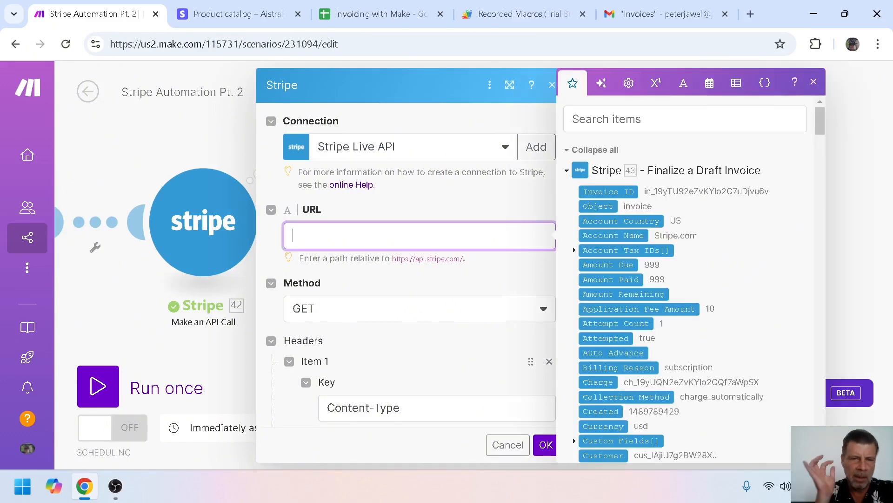
pyautogui.write('v1/')
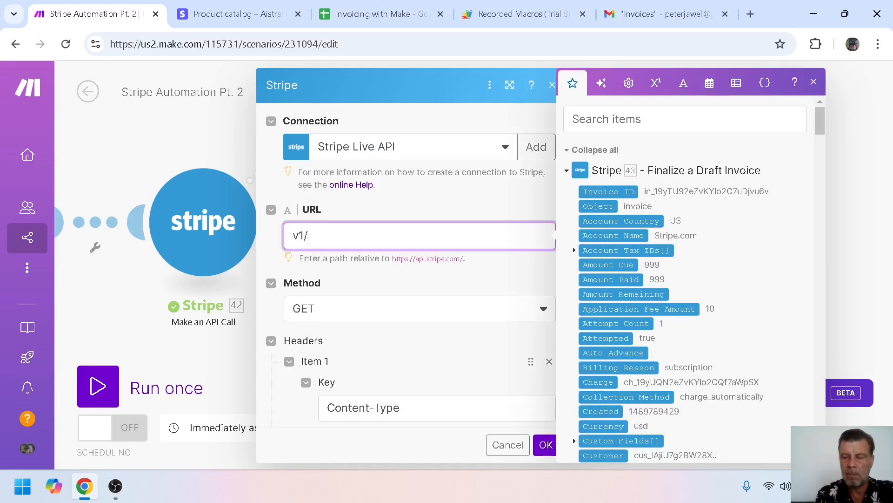
pyautogui.write('invoic')
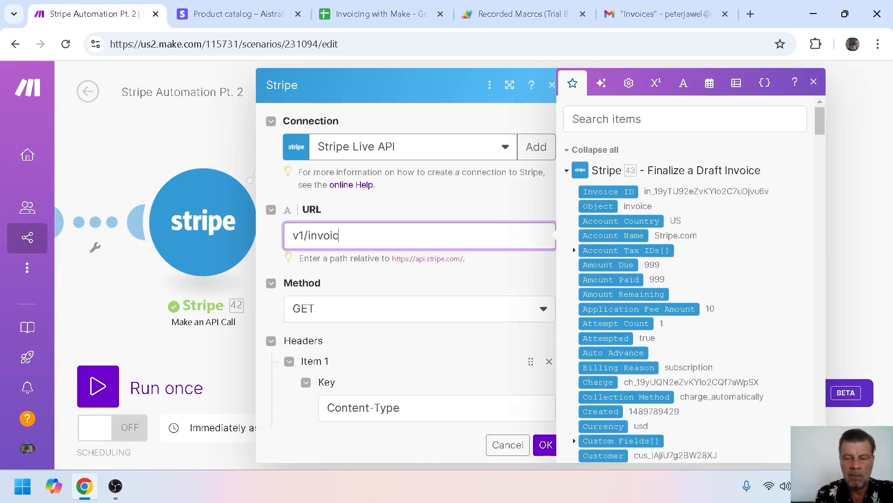
pyautogui.write('es/')
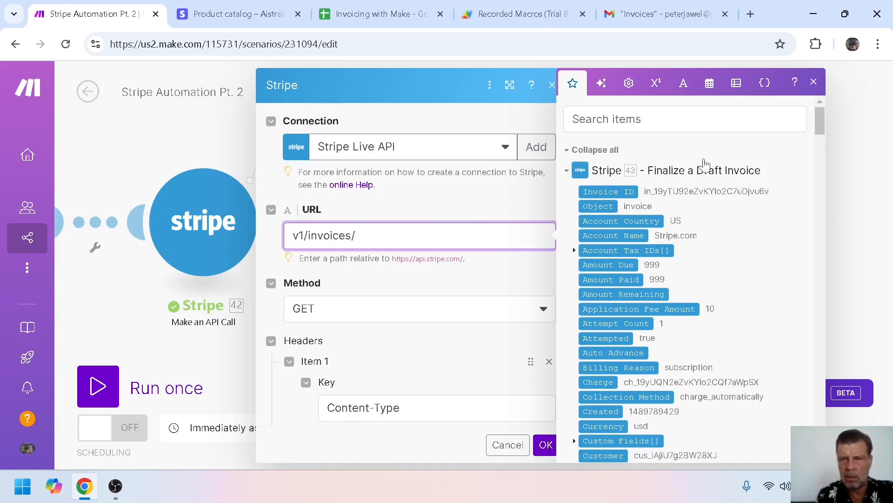
pyautogui.moveTo(818, 122); pyautogui.dragTo(818, 139)
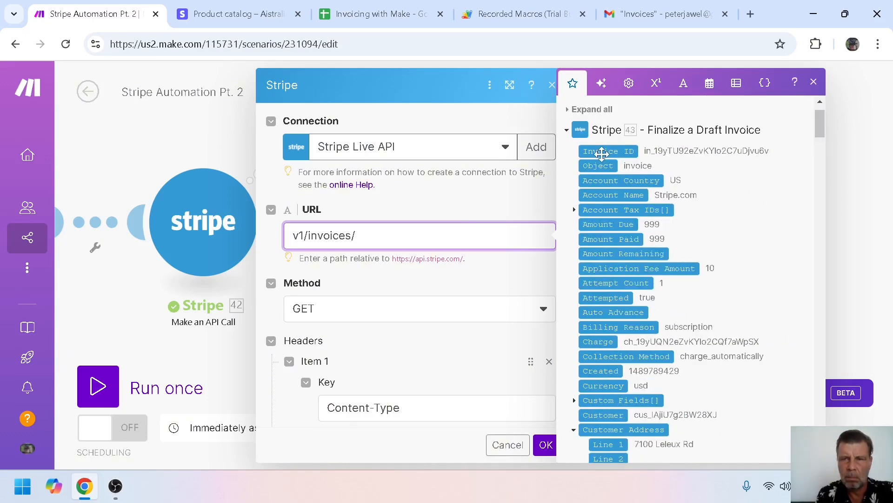
pyautogui.click(602, 153)
pyautogui.click(393, 281)
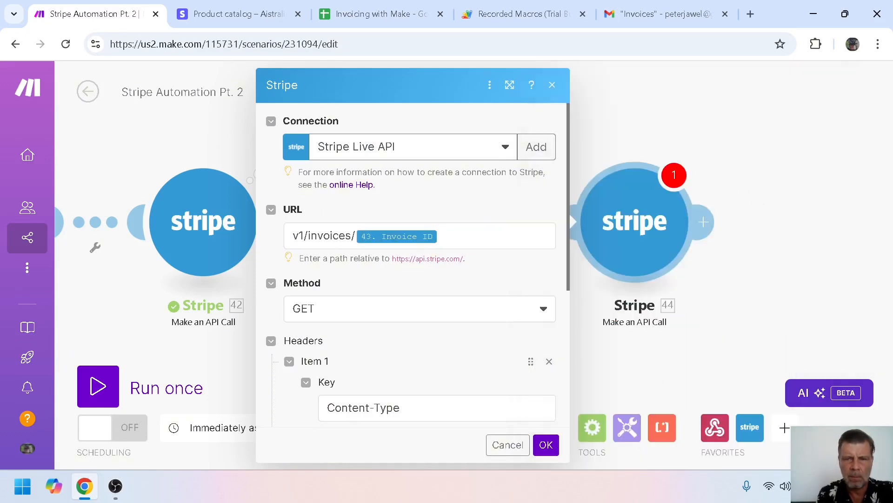
pyautogui.click(469, 236)
pyautogui.write('/send')
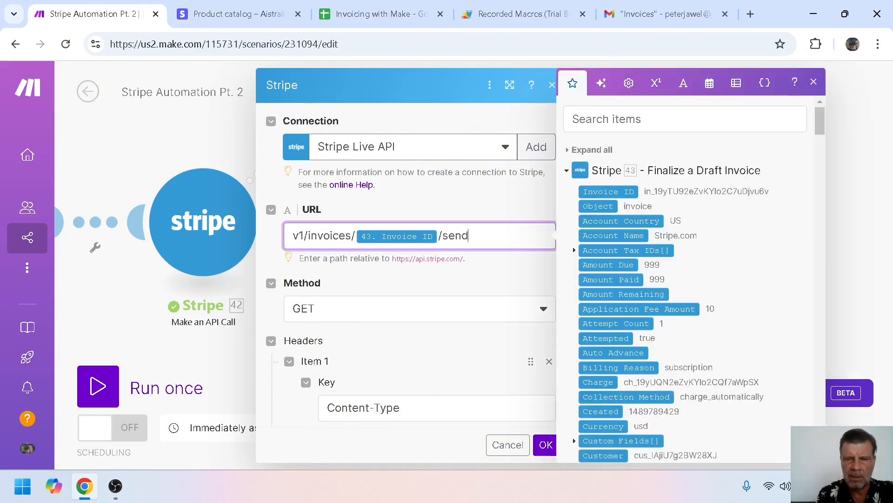
# Set the invoice-sending API call's method to POST and save the module
pyautogui.click(398, 306)
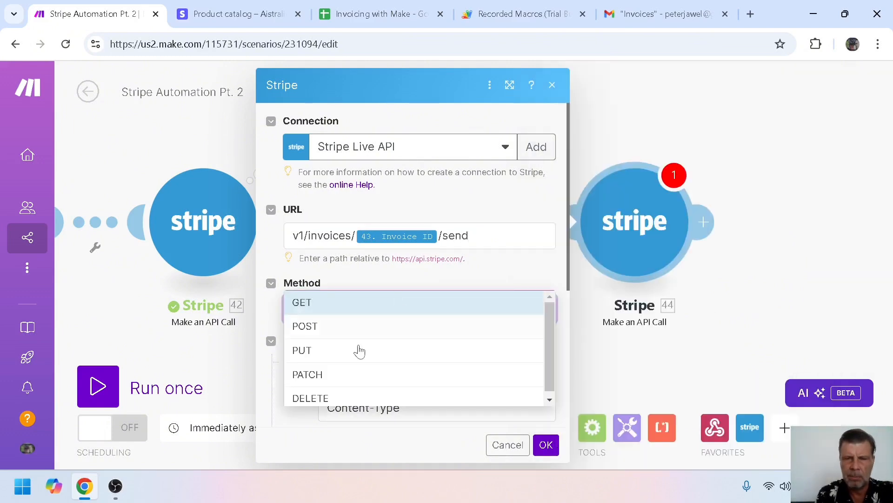
pyautogui.click(326, 326)
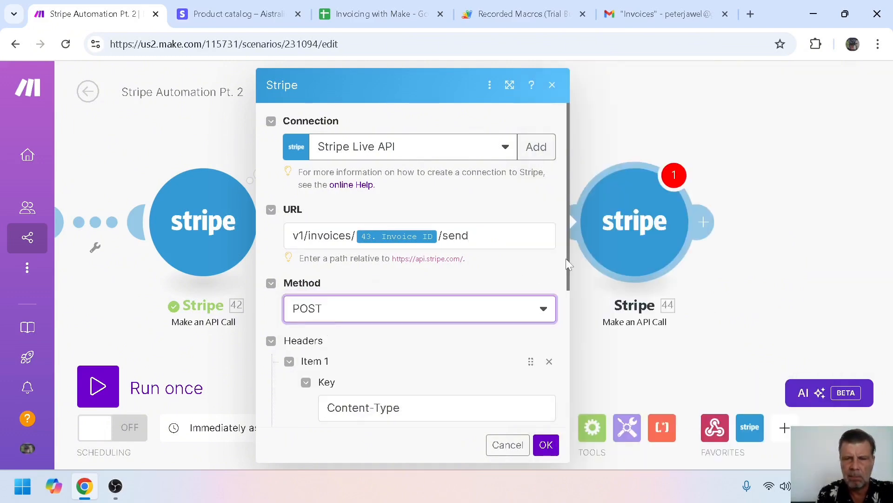
pyautogui.click(546, 446)
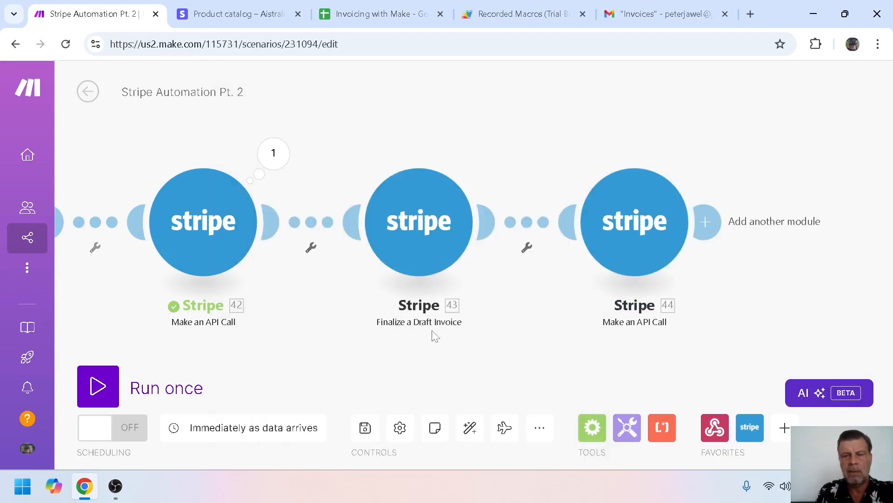
# Run the whole scenario once, trigger it with Generate Invoice in the Invoicing with Make sheet, and return to the scenario
pyautogui.click(98, 386)
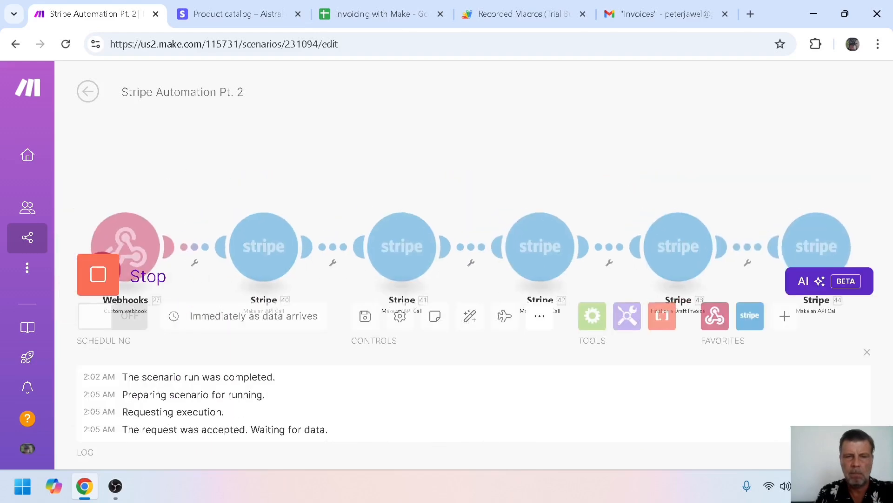
pyautogui.click(389, 10)
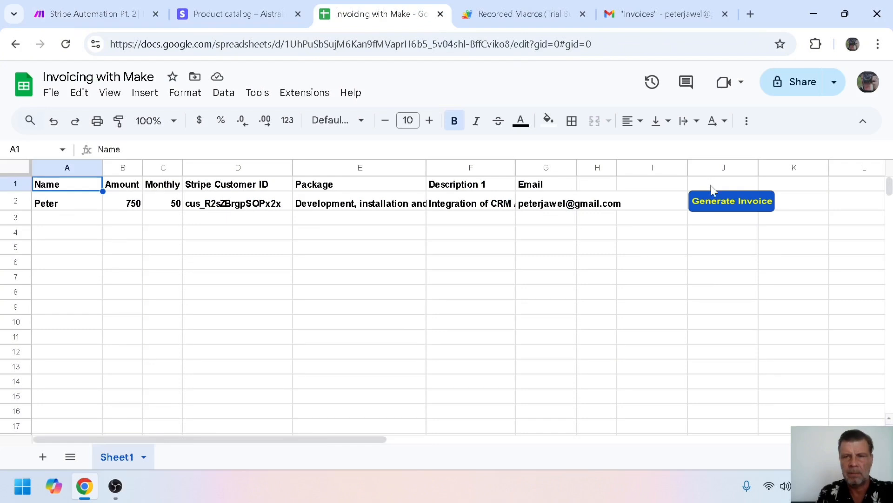
pyautogui.click(712, 205)
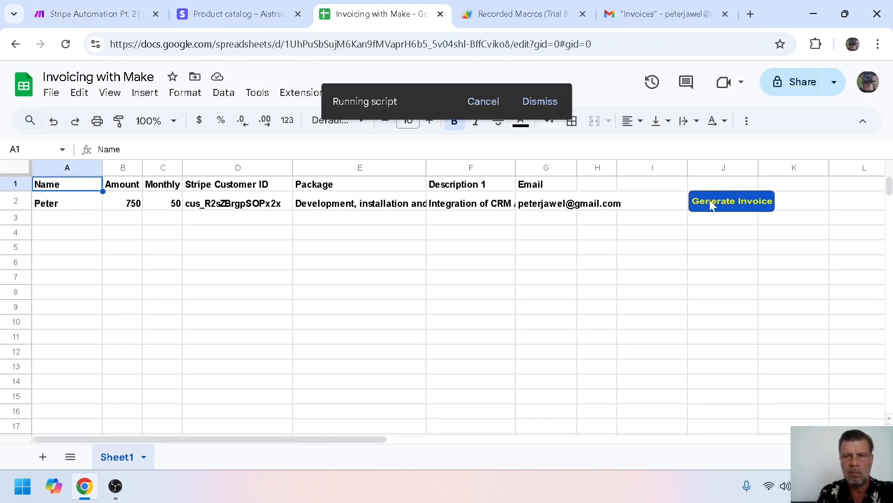
pyautogui.click(86, 14)
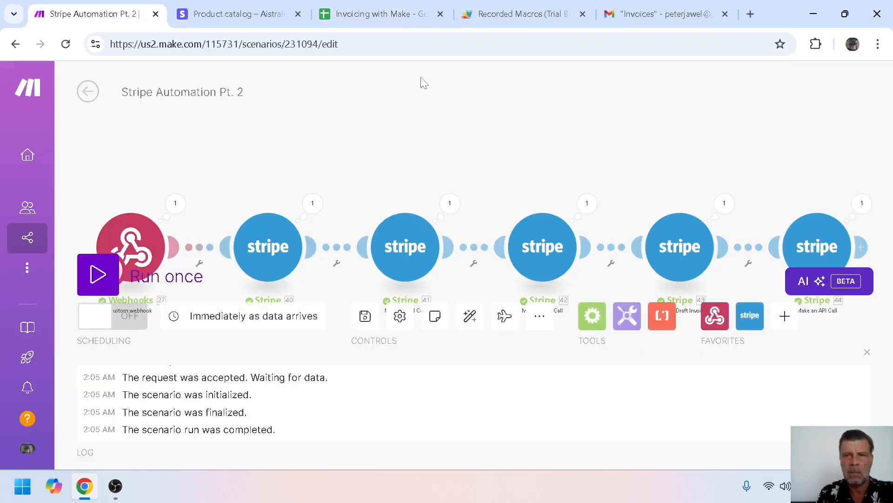
# Switch to Gmail, open the new invoice email from Aistralis, and review its amount, due date and line items
pyautogui.click(648, 25)
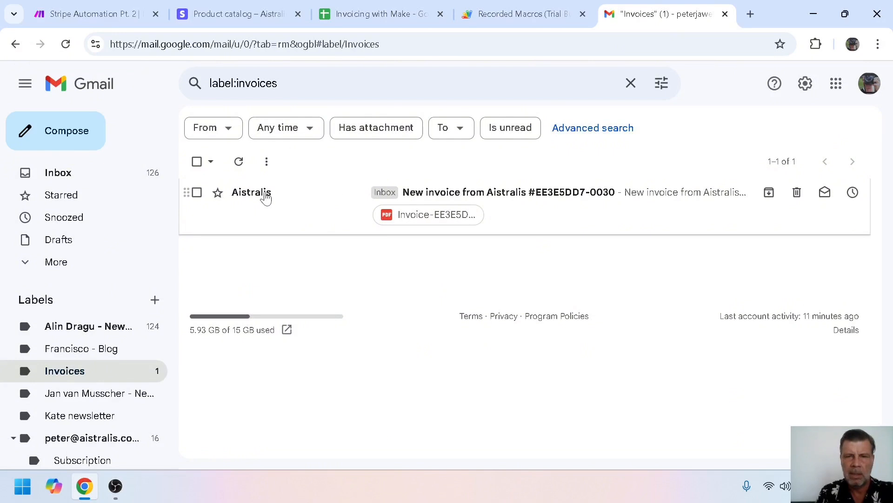
pyautogui.click(265, 197)
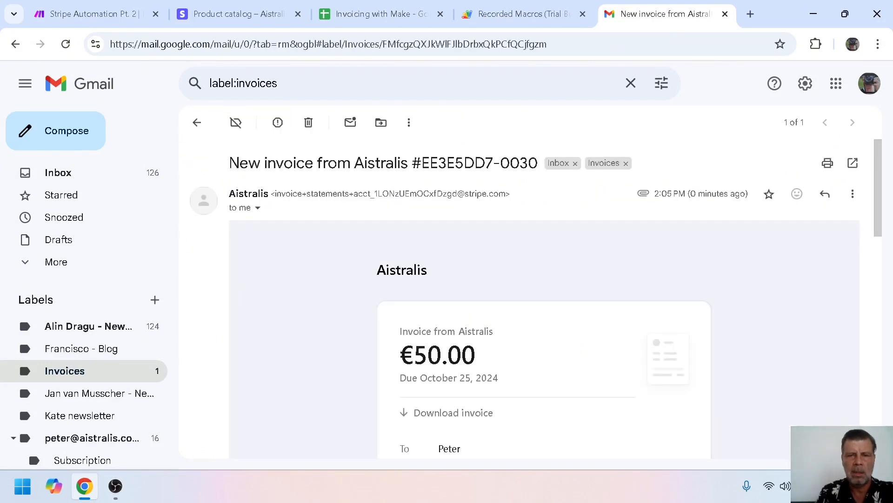
pyautogui.moveTo(879, 160); pyautogui.dragTo(879, 173)
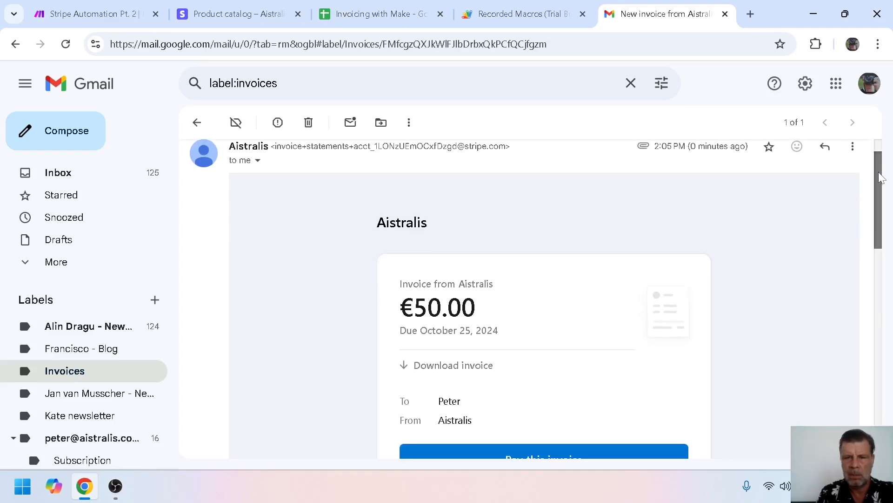
pyautogui.moveTo(879, 174); pyautogui.dragTo(881, 247)
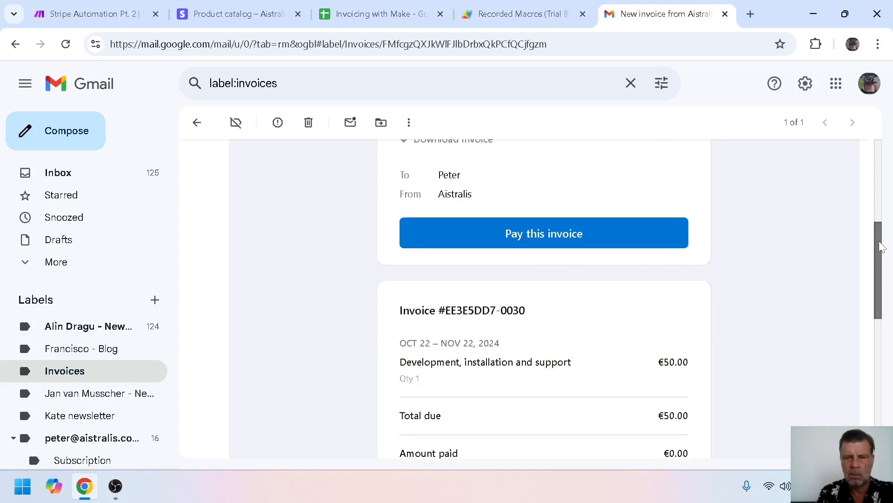
pyautogui.moveTo(881, 248); pyautogui.dragTo(879, 291)
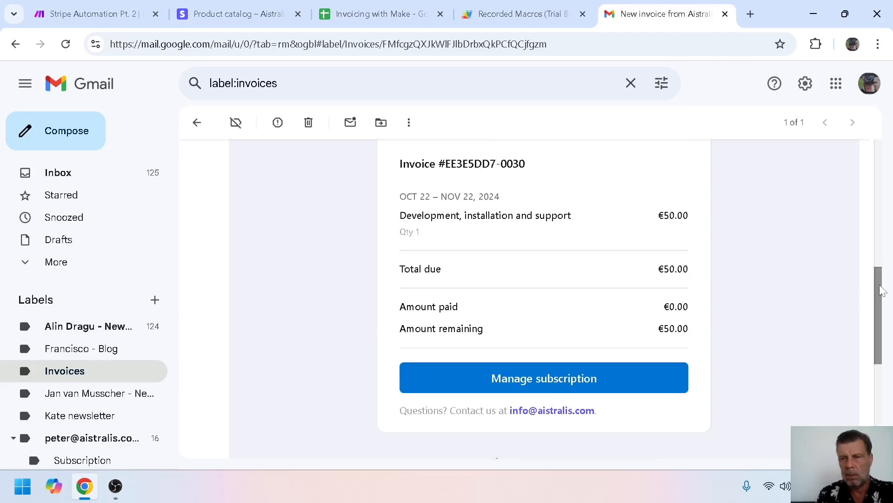
pyautogui.moveTo(880, 285); pyautogui.dragTo(879, 205)
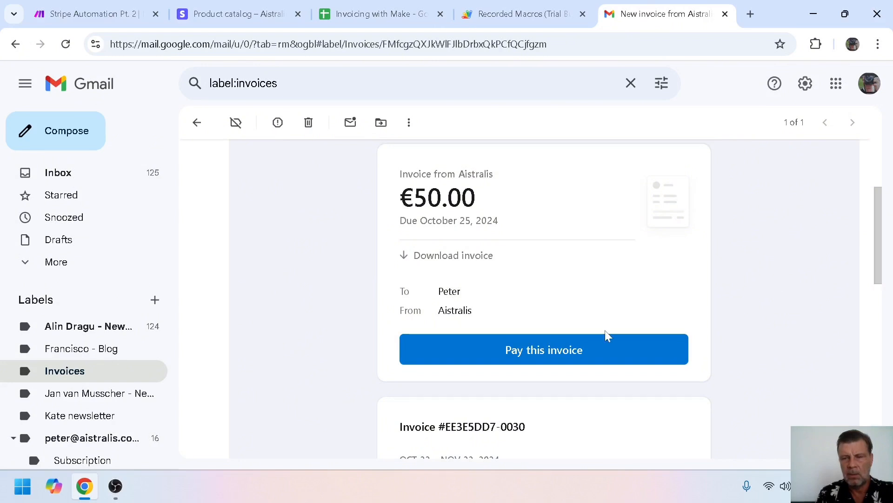
# Open the invoice's online payment page from the email, view its payment options, and close it
pyautogui.click(560, 349)
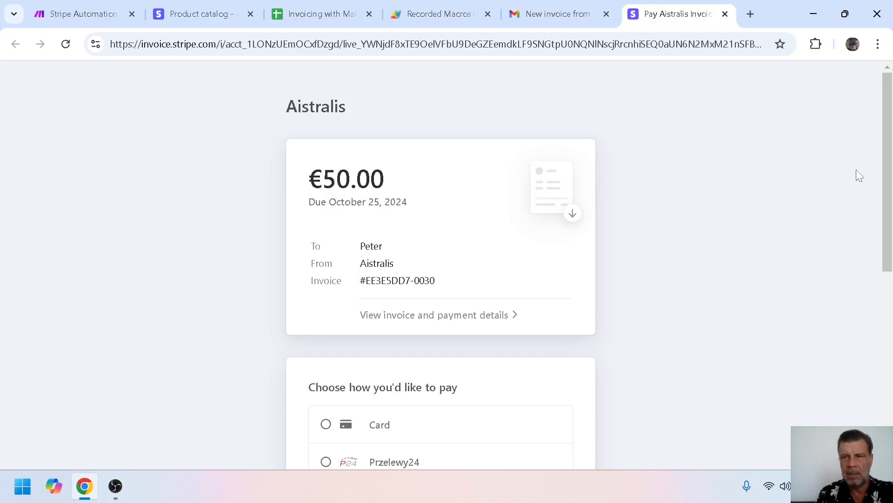
pyautogui.moveTo(885, 153); pyautogui.dragTo(884, 190)
pyautogui.hotkey('ctrl', 'w')
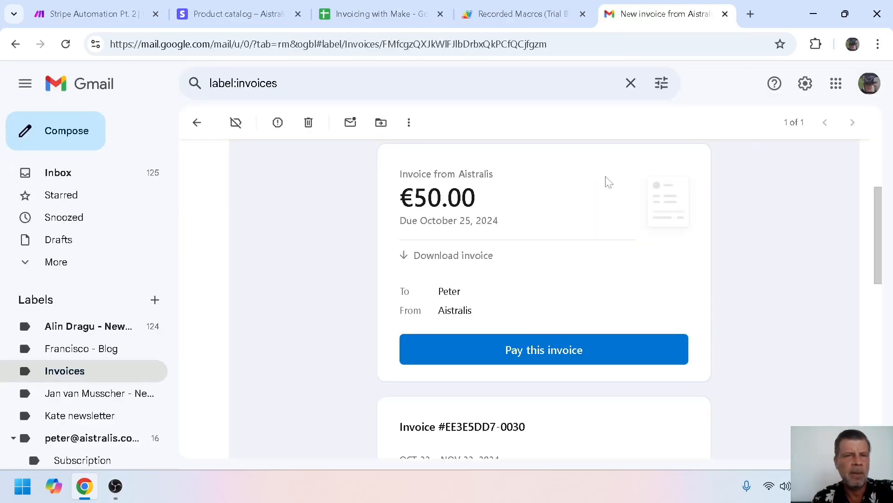
# Switch to the Stripe dashboard and open the most recently created customer's record to examine the subscriptions
pyautogui.click(216, 21)
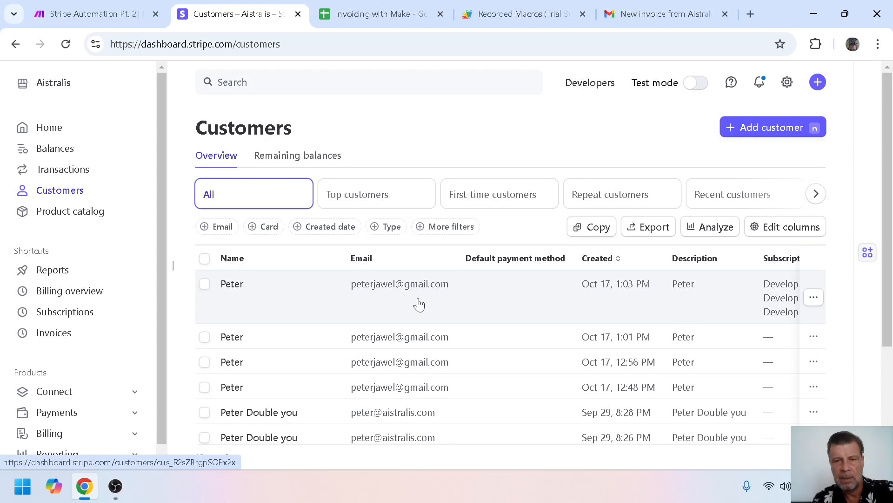
pyautogui.click(449, 280)
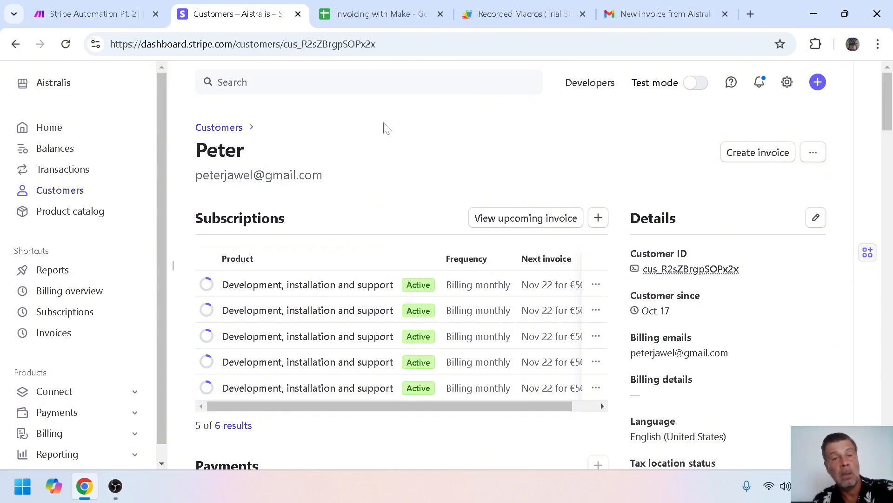
# Revisit the invoicing sheet, return to the Make scenario, and close its run log
pyautogui.click(379, 17)
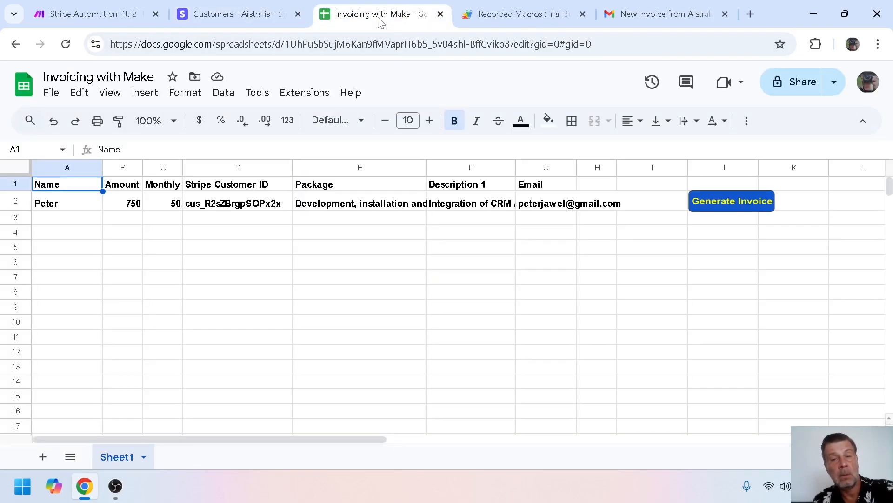
pyautogui.click(106, 14)
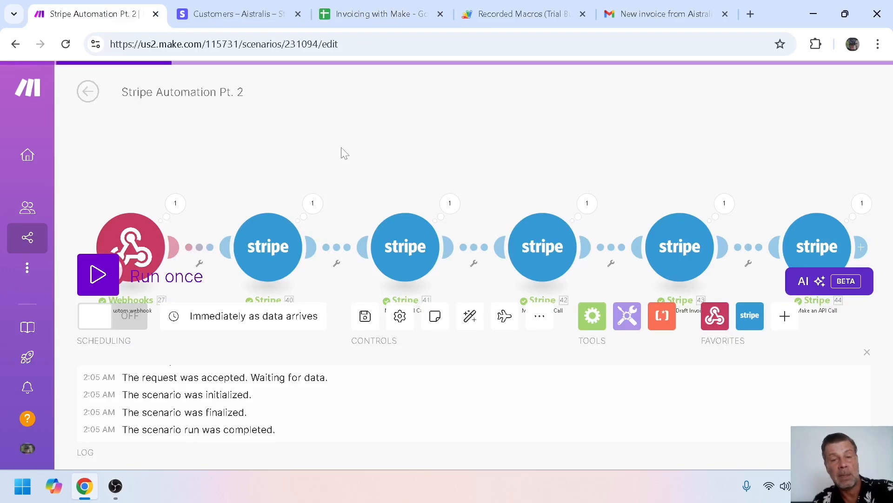
pyautogui.click(867, 352)
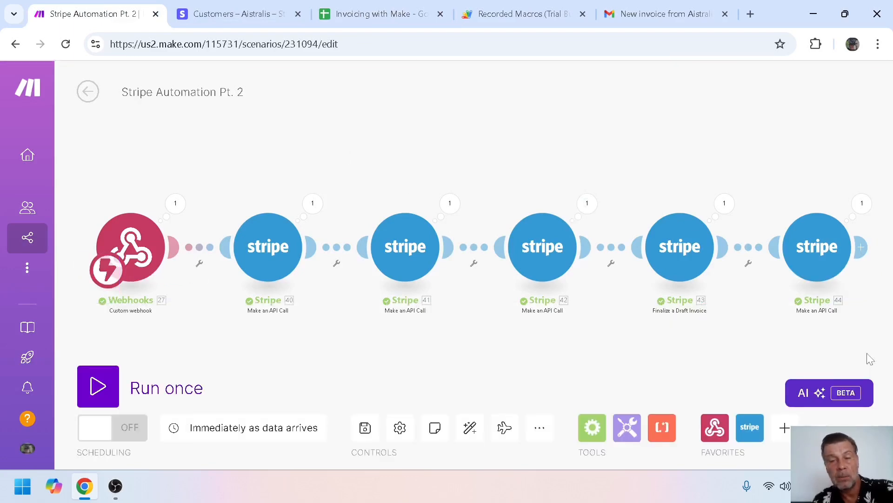